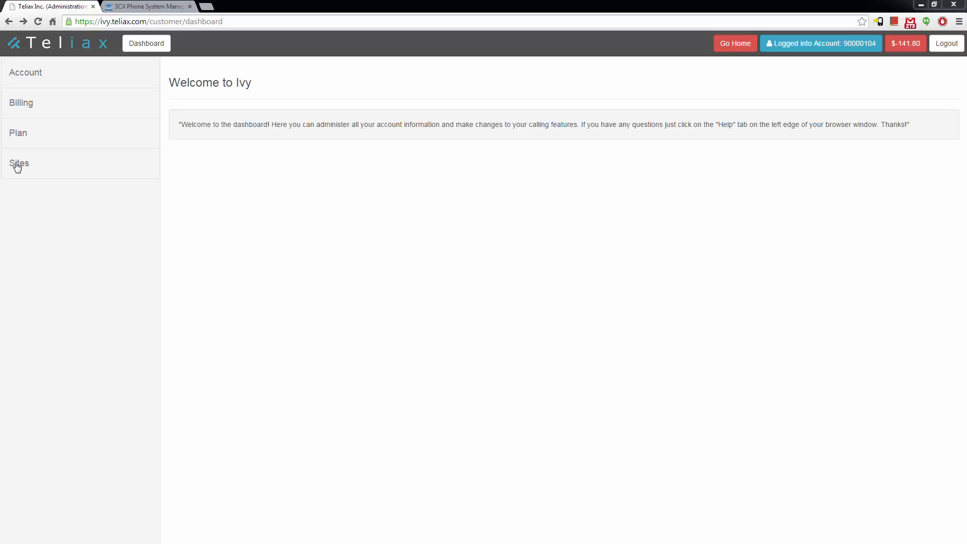
# Start a new site with DNS extension 'widgets' and access control list 10.2.5.10
pyautogui.click(17, 165)
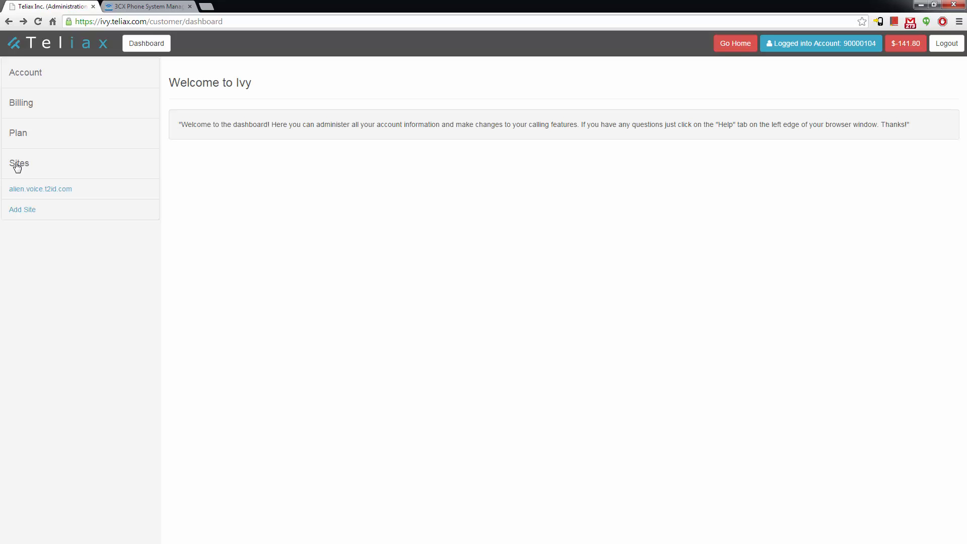
pyautogui.click(25, 211)
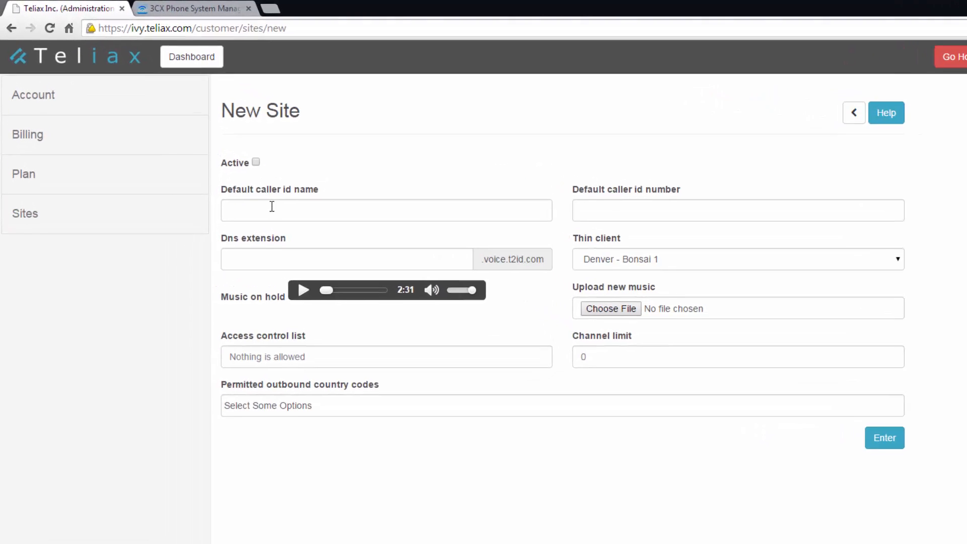
pyautogui.click(271, 206)
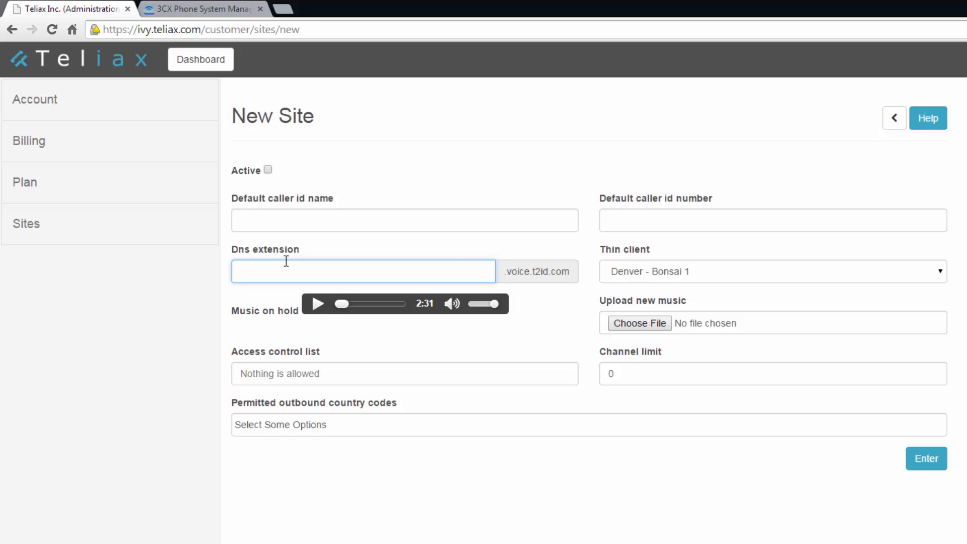
pyautogui.write('widgets')
pyautogui.click(299, 372)
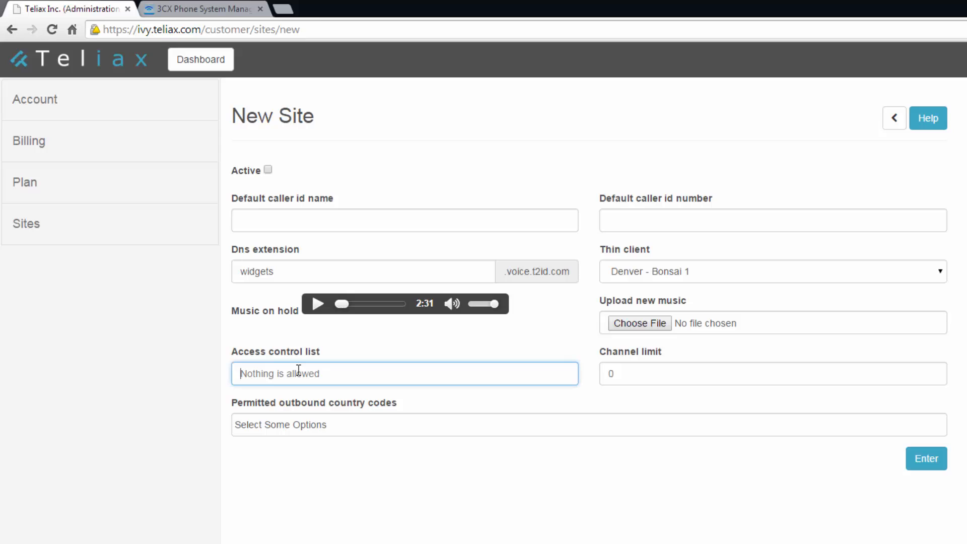
pyautogui.write('10.2.5.10')
# Permit United States - 1 calls, set channel limit 10, mark the site active, and submit it
pyautogui.click(368, 427)
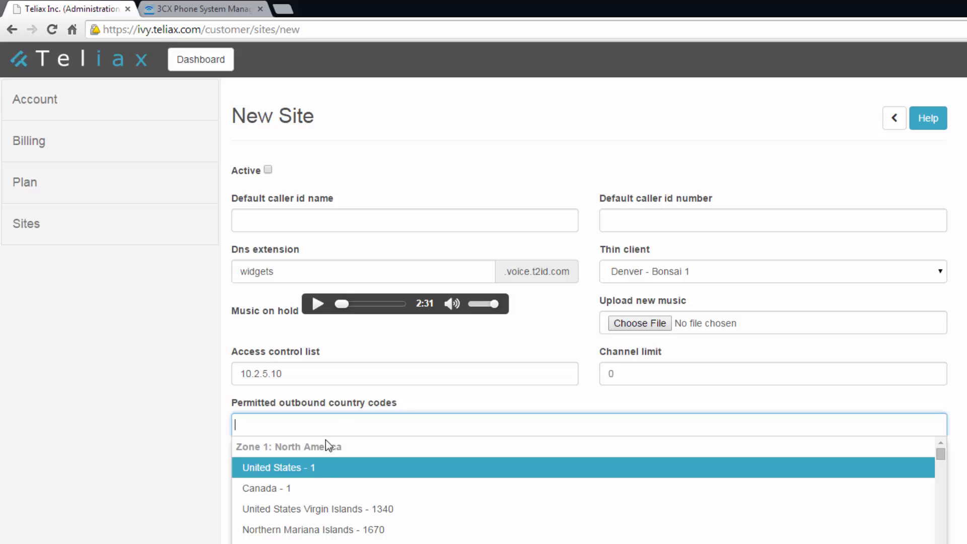
pyautogui.click(316, 469)
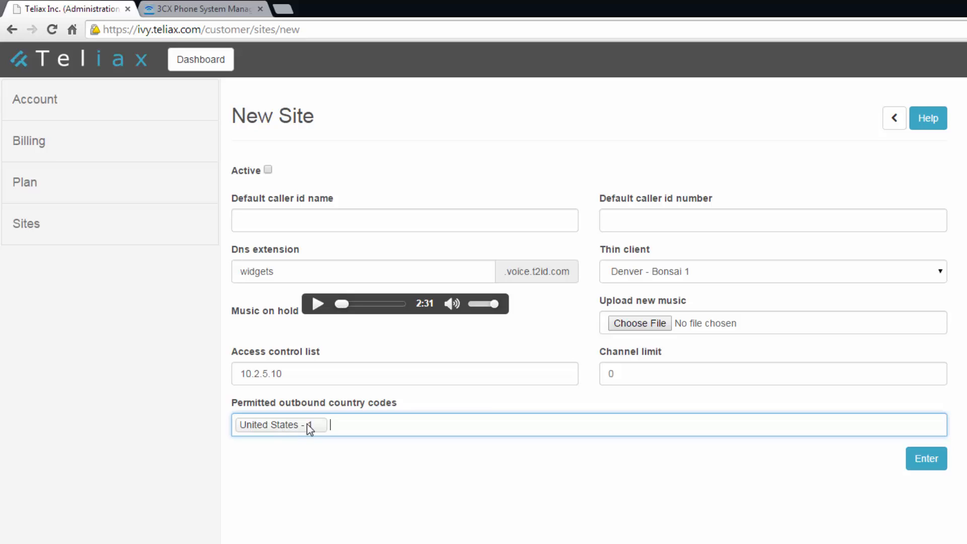
pyautogui.click(636, 377)
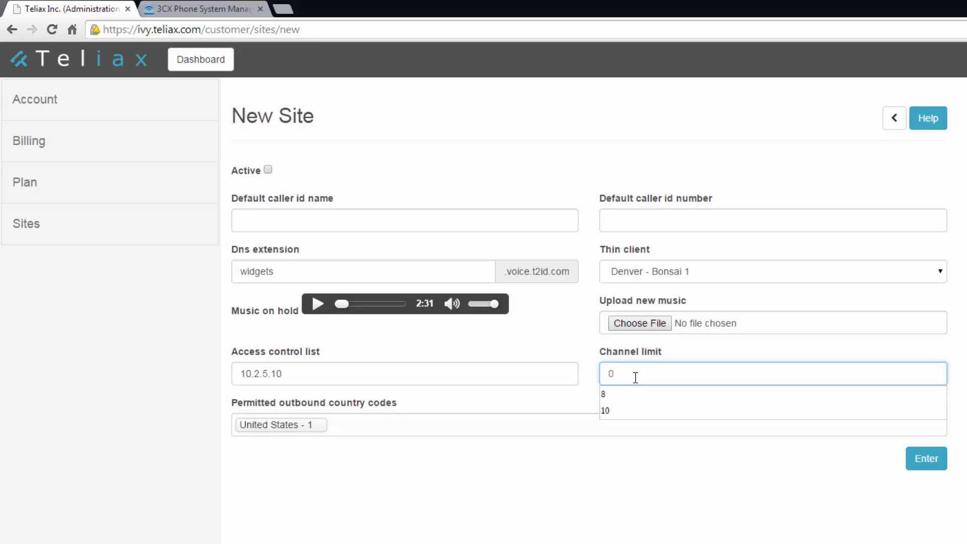
pyautogui.write('10')
pyautogui.click(650, 395)
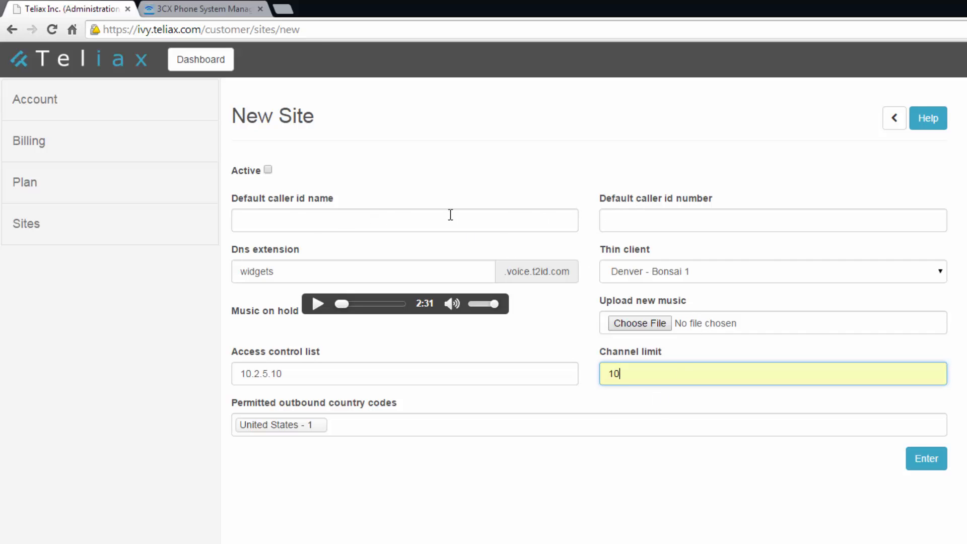
pyautogui.click(269, 170)
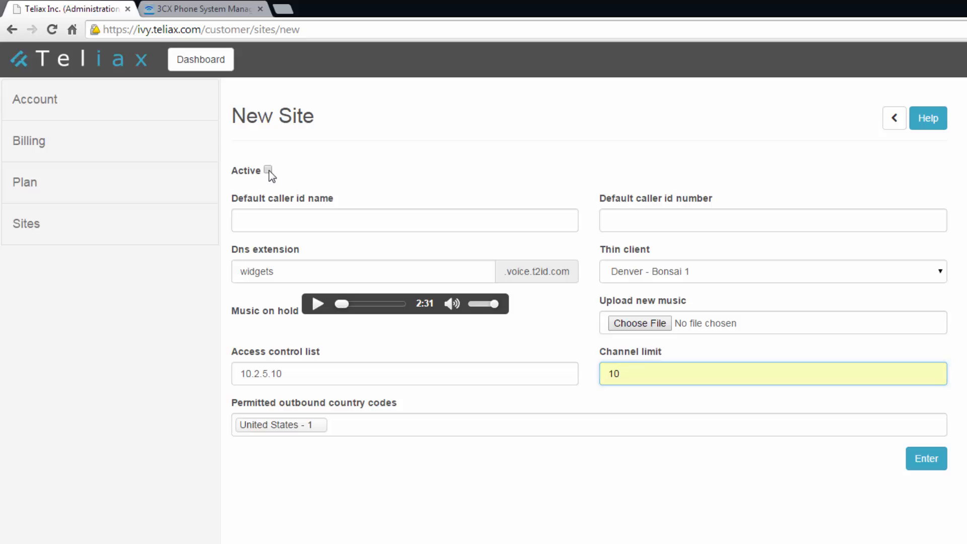
pyautogui.click(930, 460)
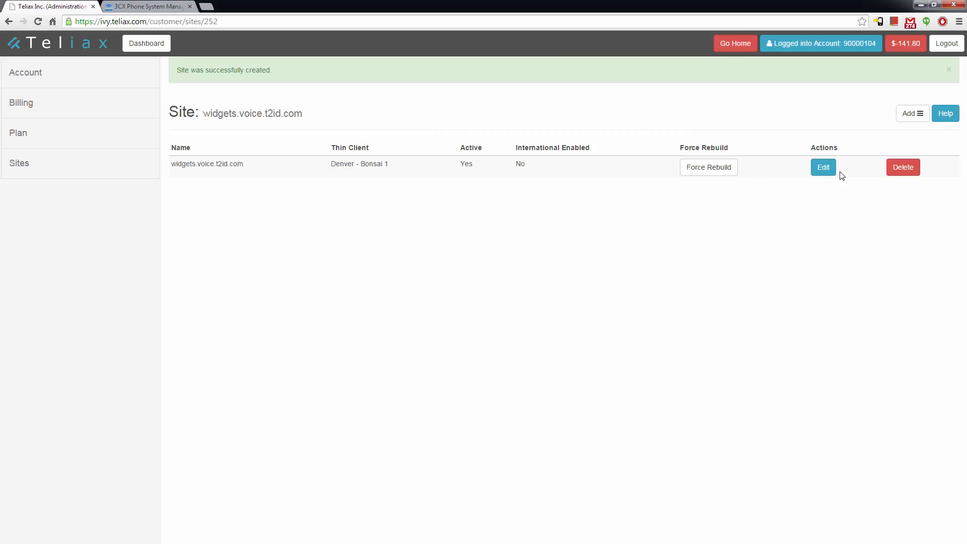
# Add a SIP trunk to the site named Widget HQ with channel limit 10
pyautogui.click(912, 117)
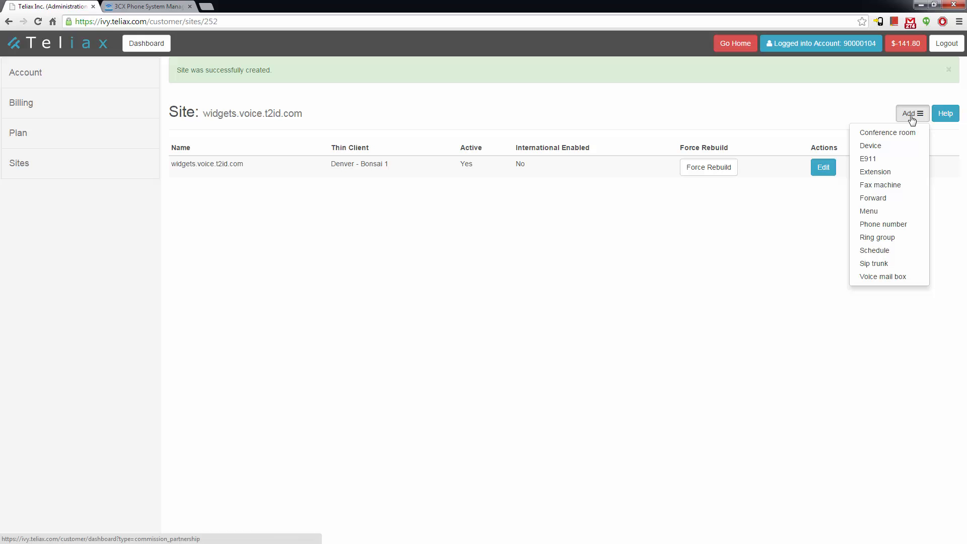
pyautogui.click(876, 270)
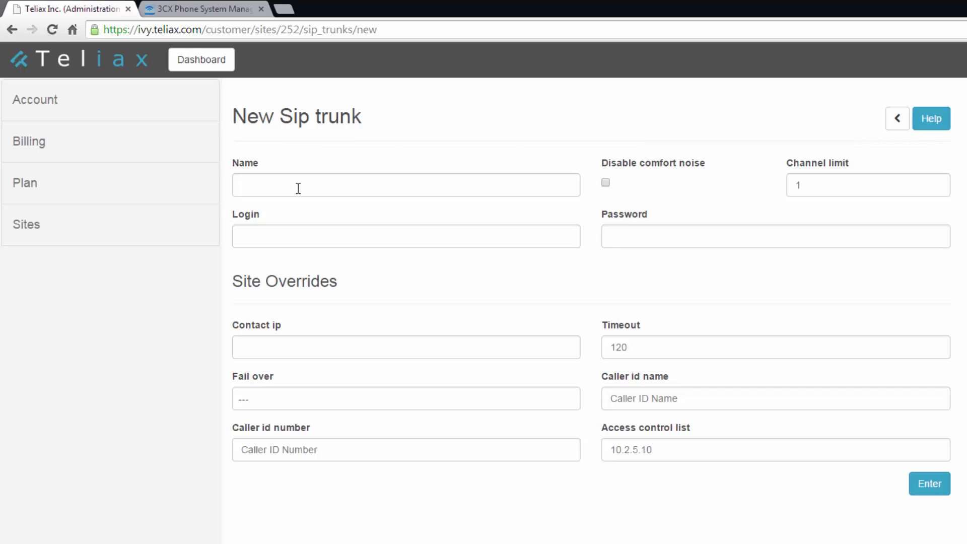
pyautogui.click(294, 188)
pyautogui.write('Widget HQ')
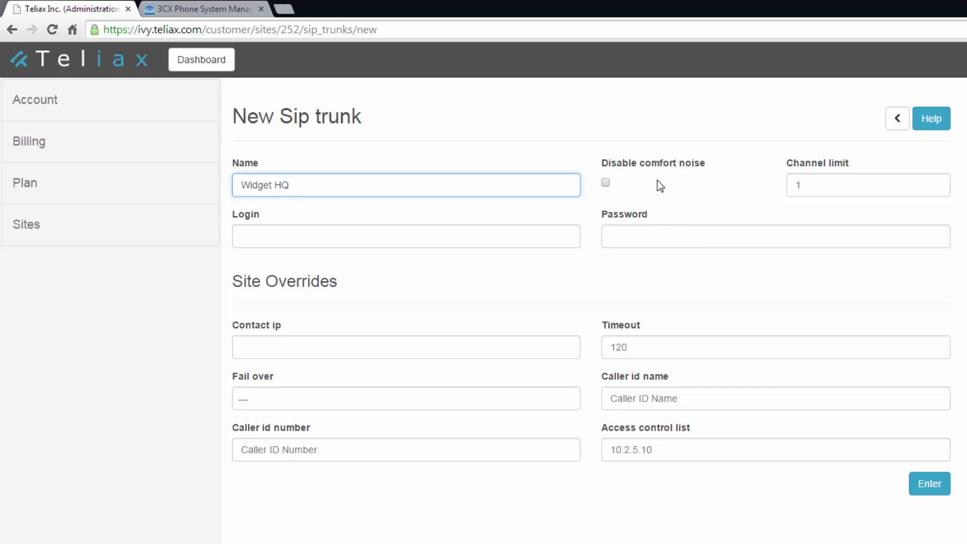
pyautogui.click(812, 187)
pyautogui.click(812, 188)
pyautogui.write('10')
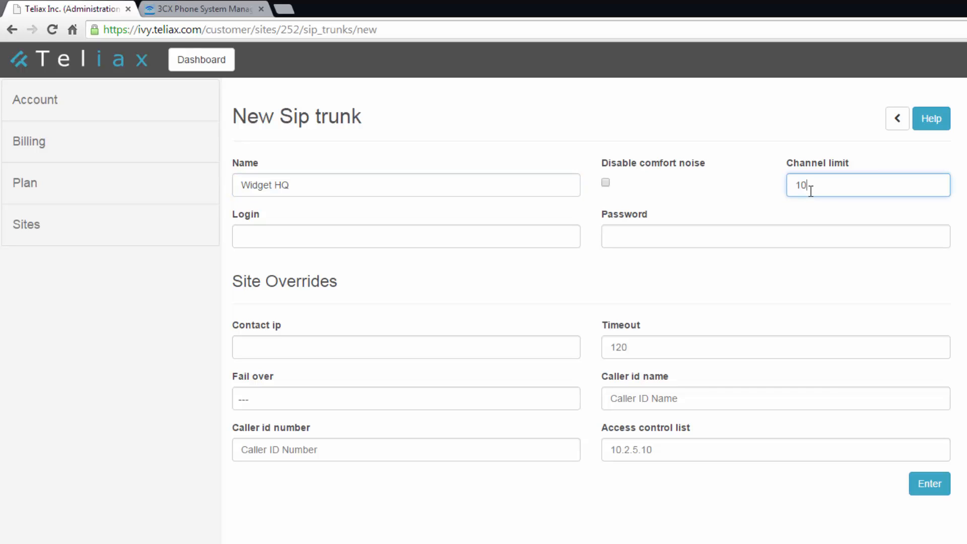
pyautogui.click(411, 226)
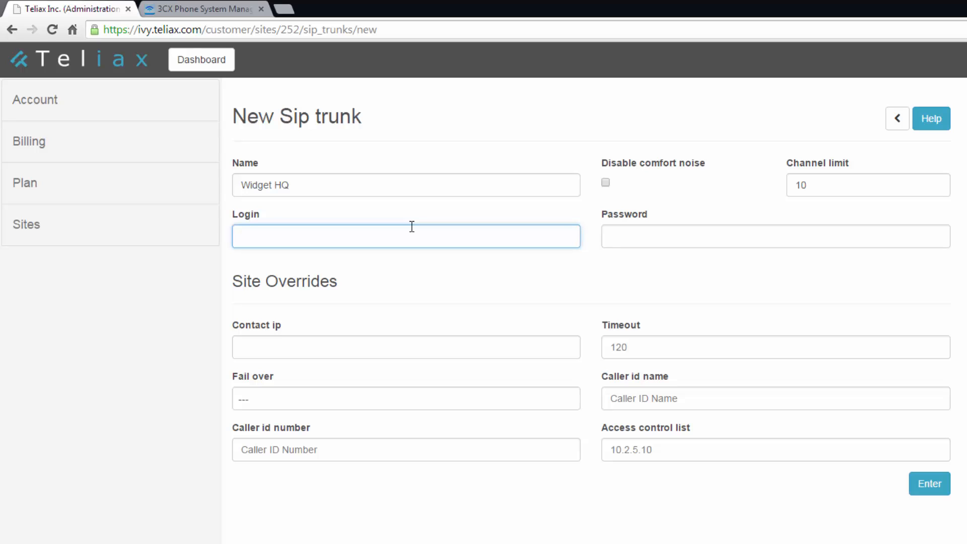
# Enter the trunk login and password, set timeout to 20, fix the password typo, and save
pyautogui.press('Tab')
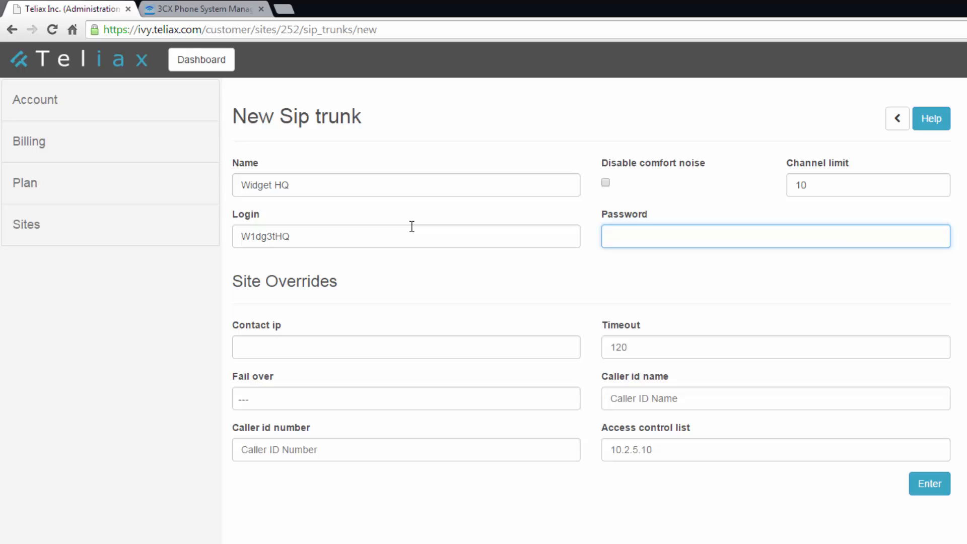
pyautogui.click(293, 345)
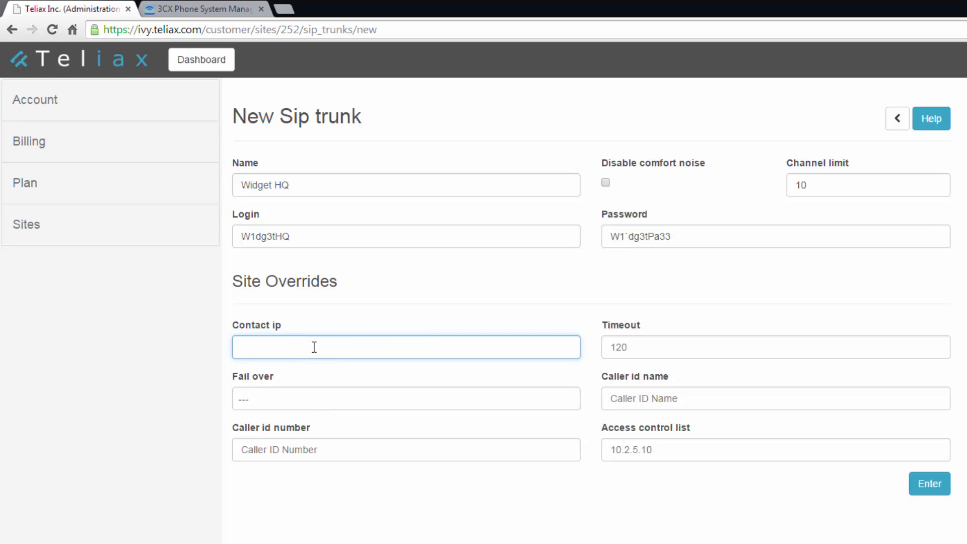
pyautogui.click(626, 347)
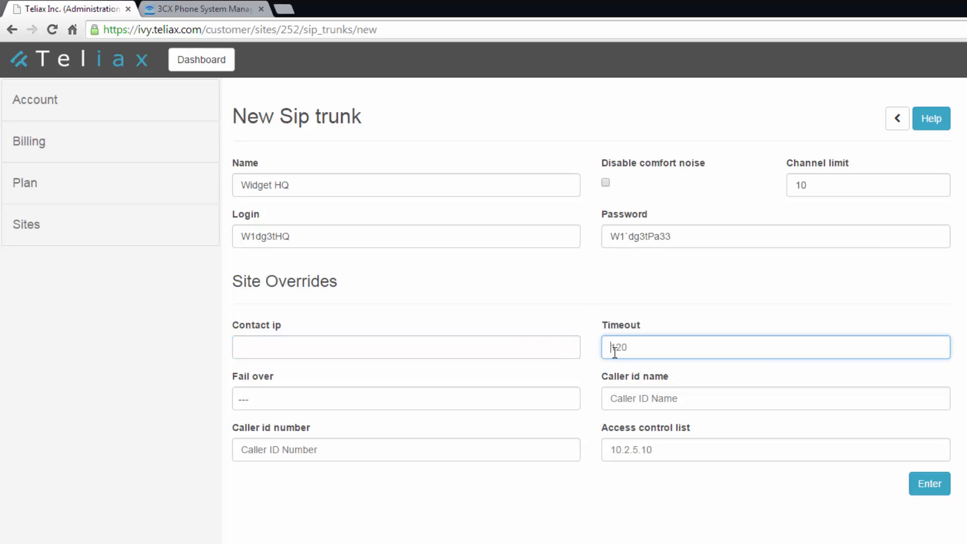
pyautogui.press('Delete')
pyautogui.press('Delete')
pyautogui.press('Delete')
pyautogui.write('20')
pyautogui.click(630, 237)
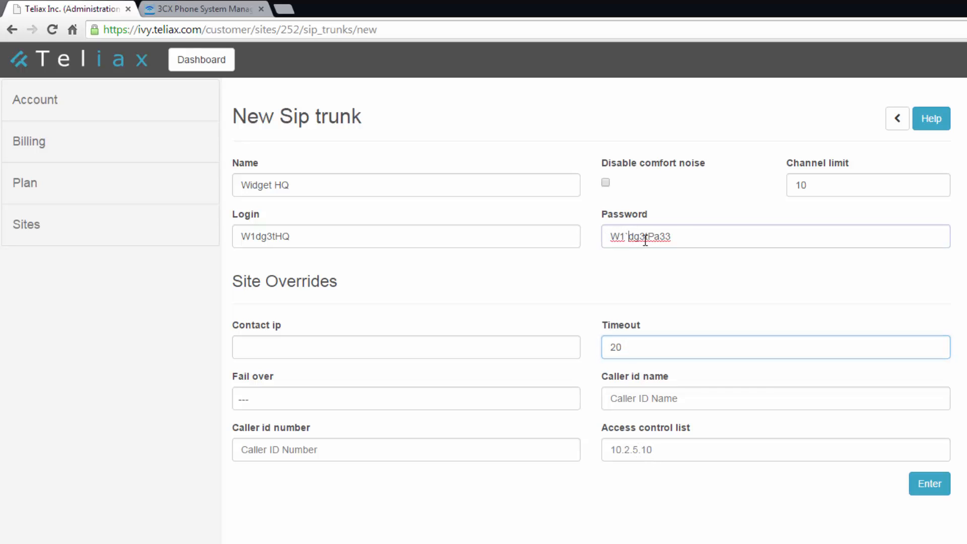
pyautogui.press('BackSpace')
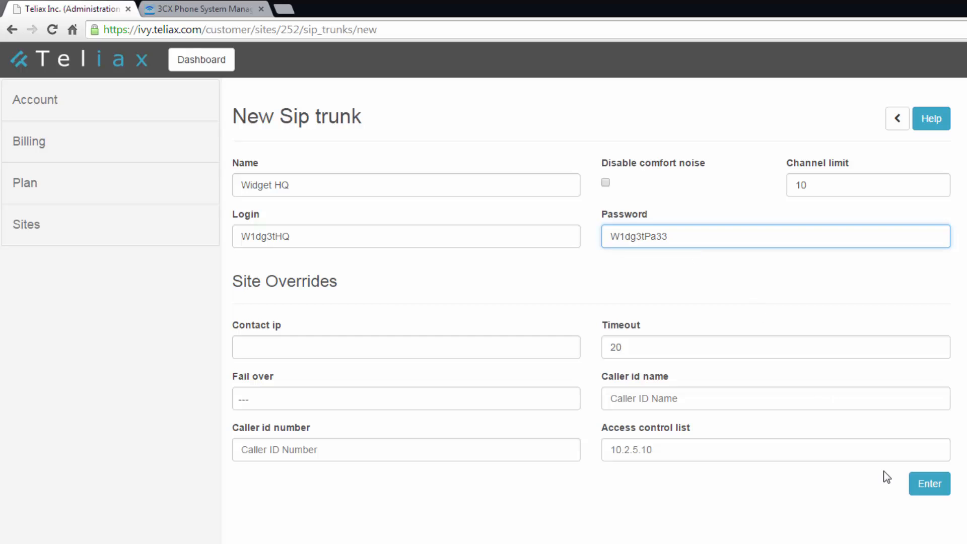
pyautogui.click(930, 486)
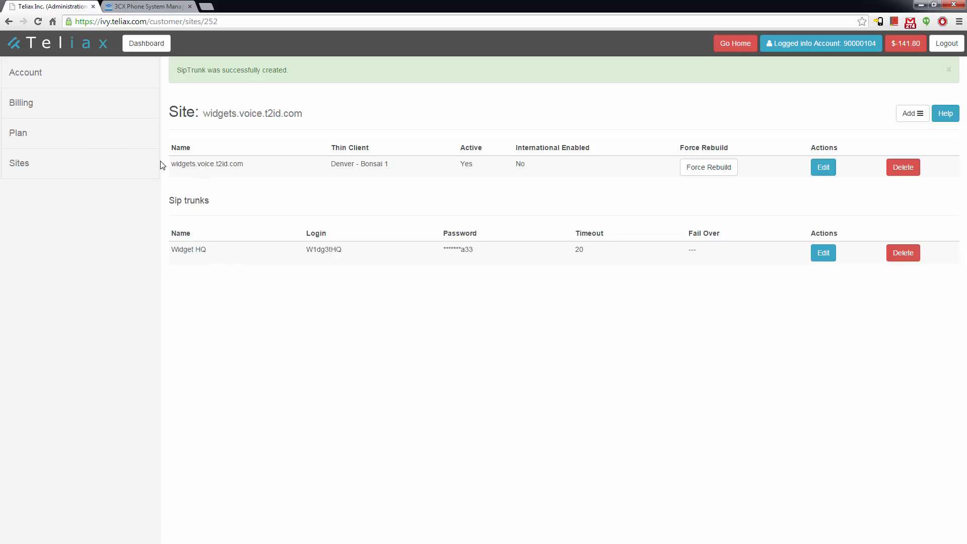
# Add a new phone number to the site and name it Widget Main
pyautogui.click(906, 117)
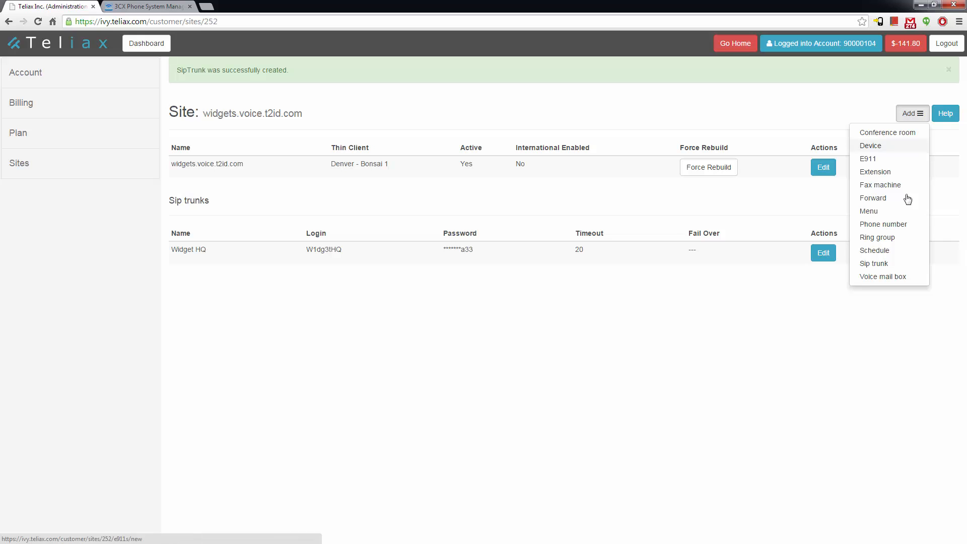
pyautogui.click(883, 225)
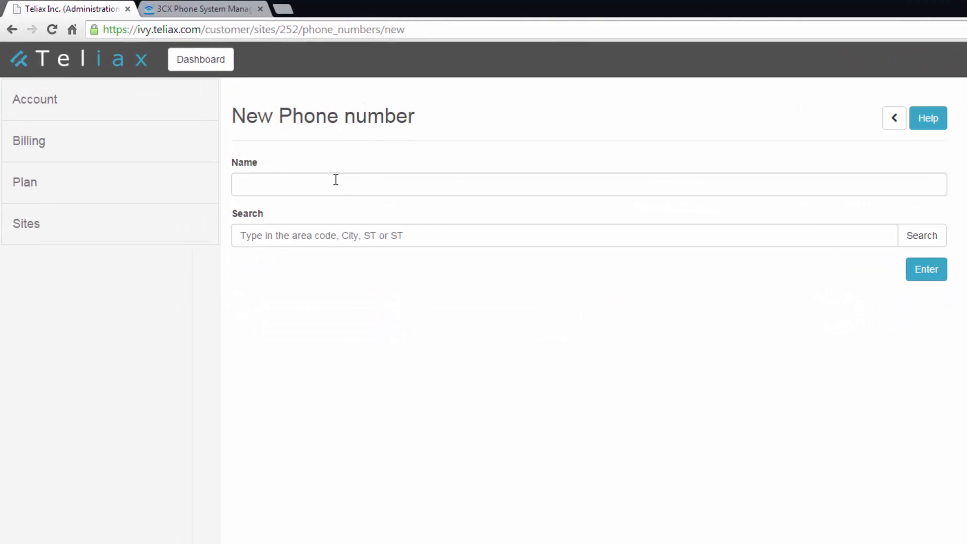
pyautogui.click(335, 180)
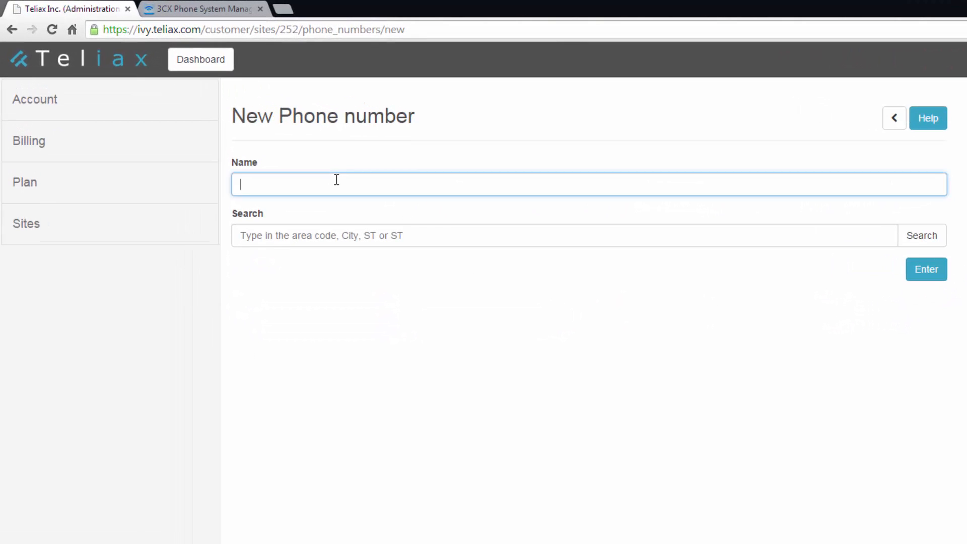
pyautogui.write('denver')
pyautogui.doubleClick(308, 184)
pyautogui.press('BackSpace')
pyautogui.write('Widget ')
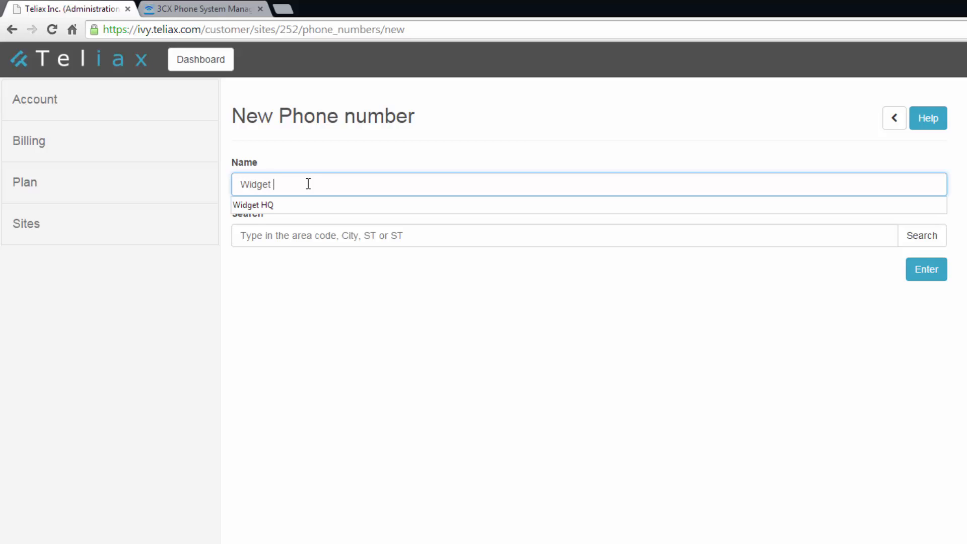
pyautogui.write('Main')
# Search area code 720 and order the Denver CO number from the available list
pyautogui.click(283, 231)
pyautogui.write('72')
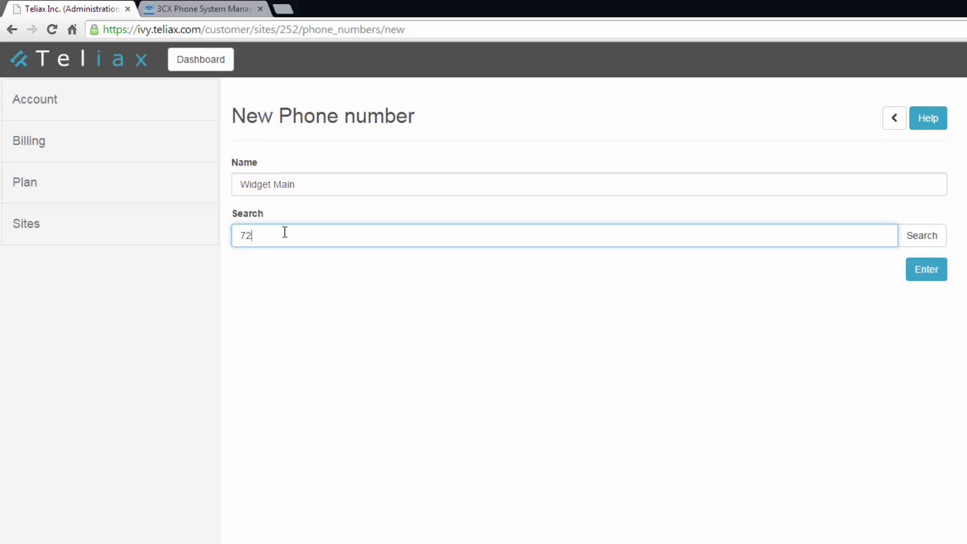
pyautogui.write('0')
pyautogui.click(932, 234)
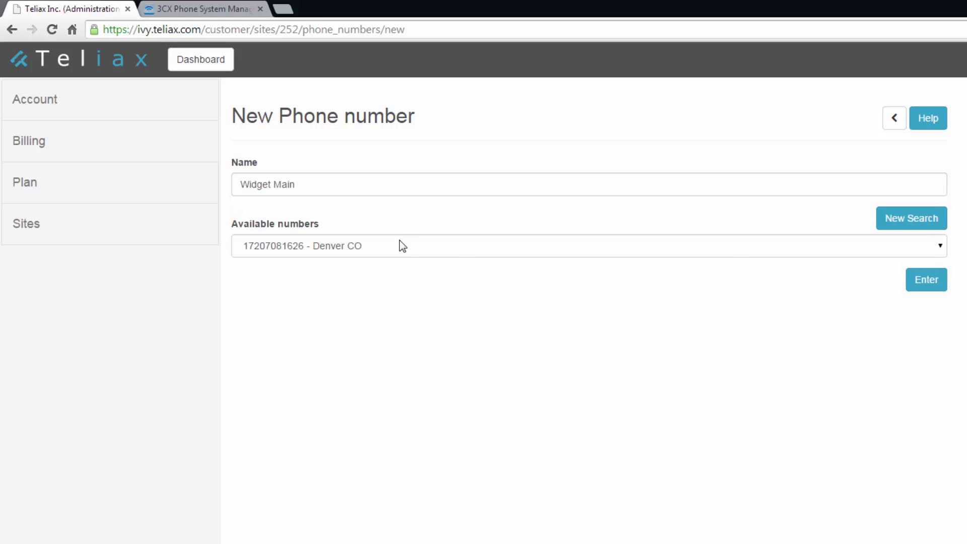
pyautogui.click(401, 242)
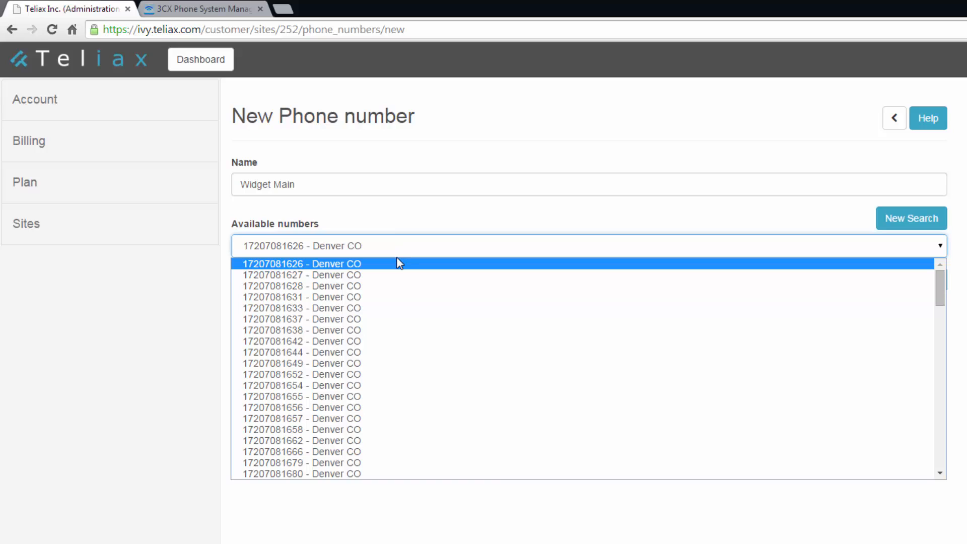
pyautogui.click(369, 372)
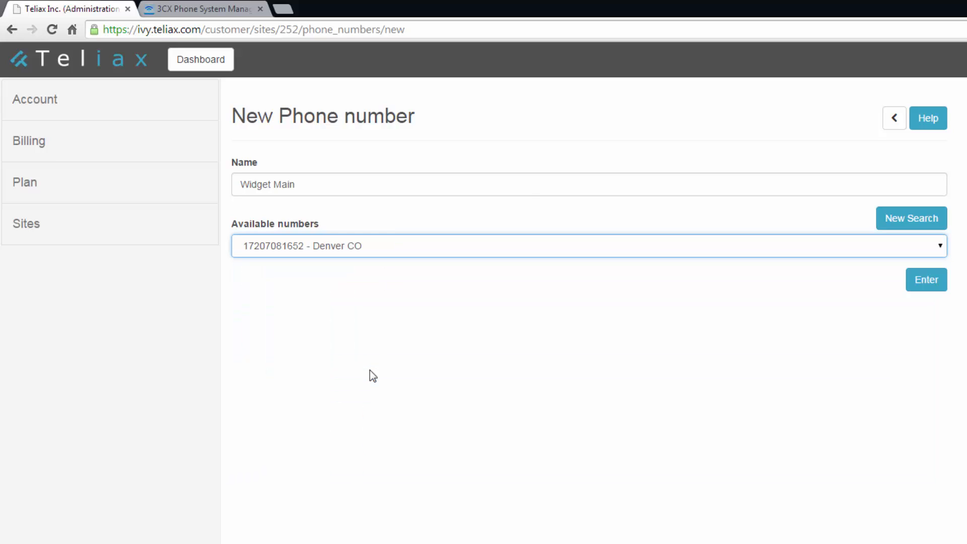
pyautogui.click(921, 282)
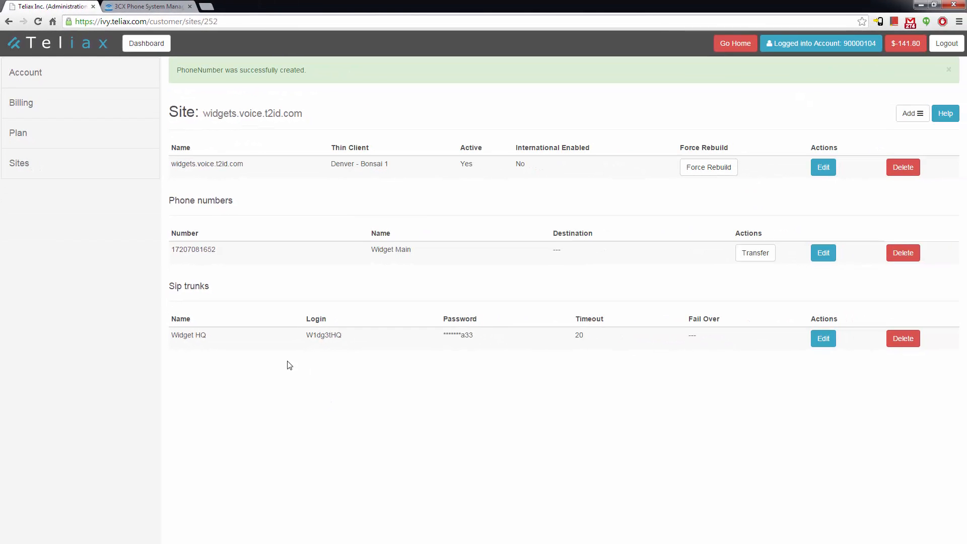
# Route Widget Main to the Widget HQ trunk (sip_trunk:209), then view the trunk's settings
pyautogui.click(828, 254)
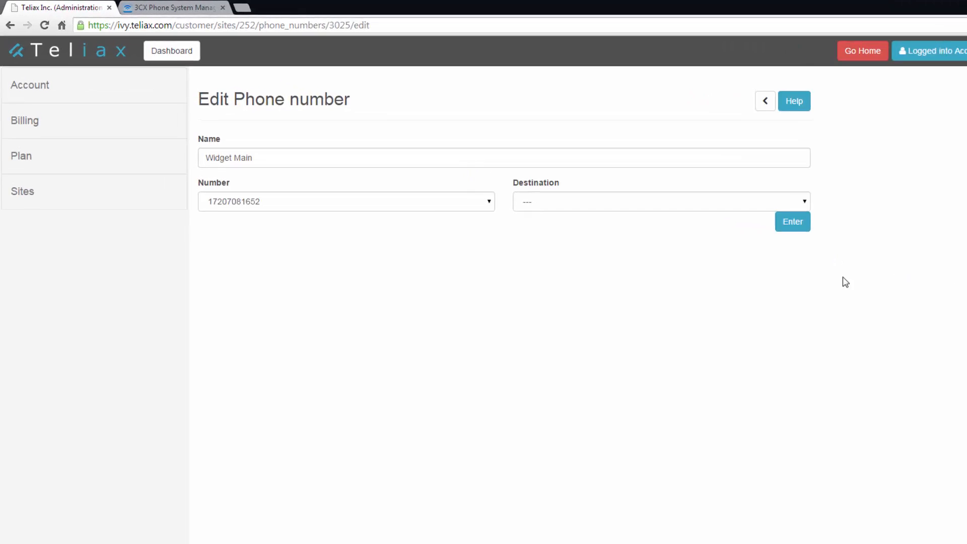
pyautogui.click(677, 235)
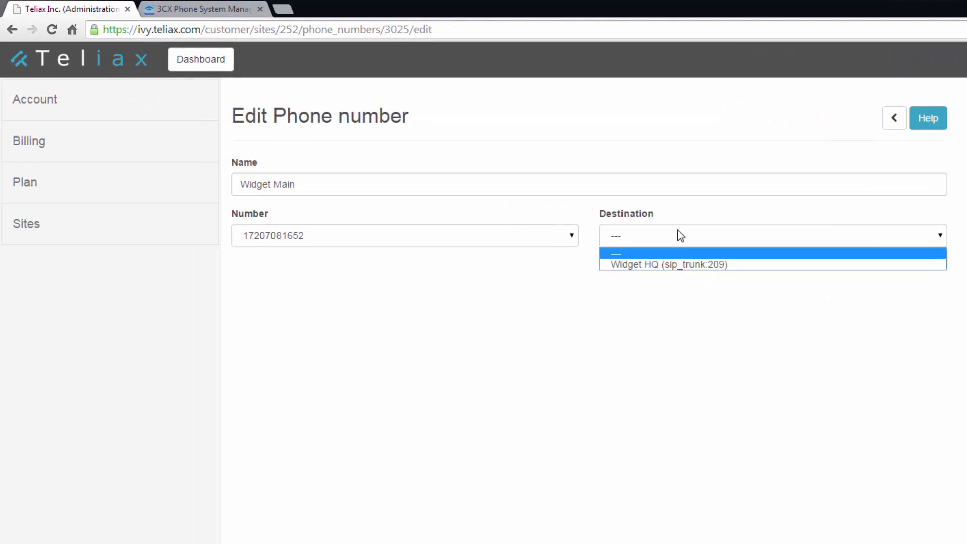
pyautogui.click(670, 264)
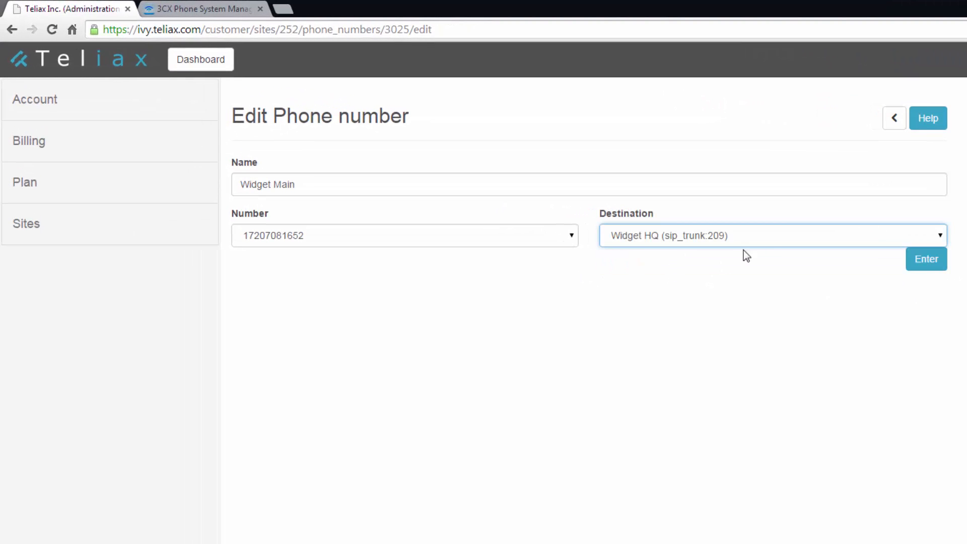
pyautogui.click(926, 263)
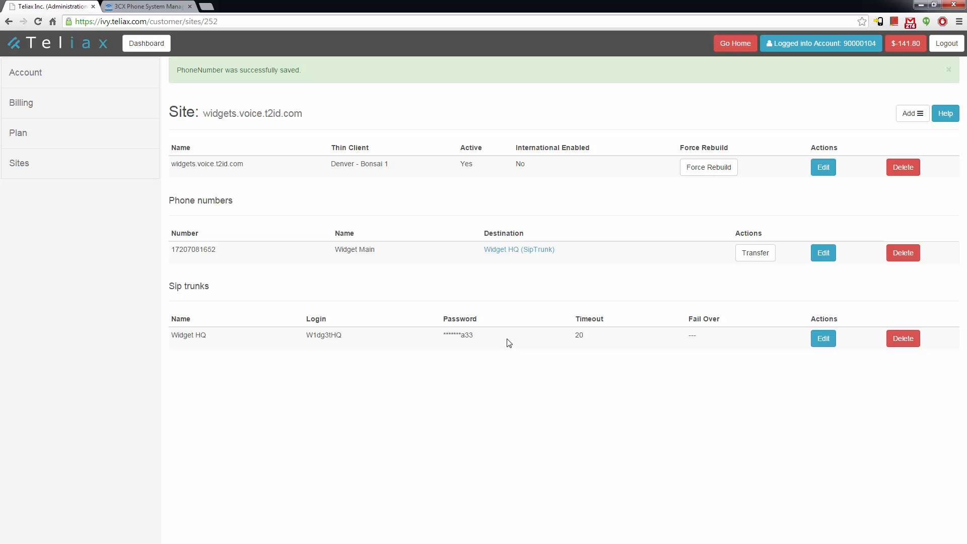
pyautogui.click(828, 341)
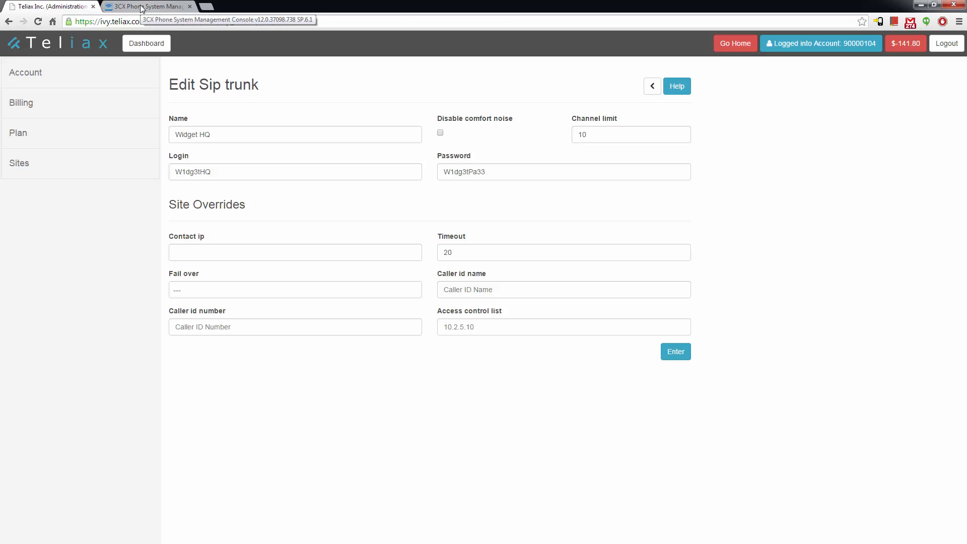
pyautogui.click(141, 9)
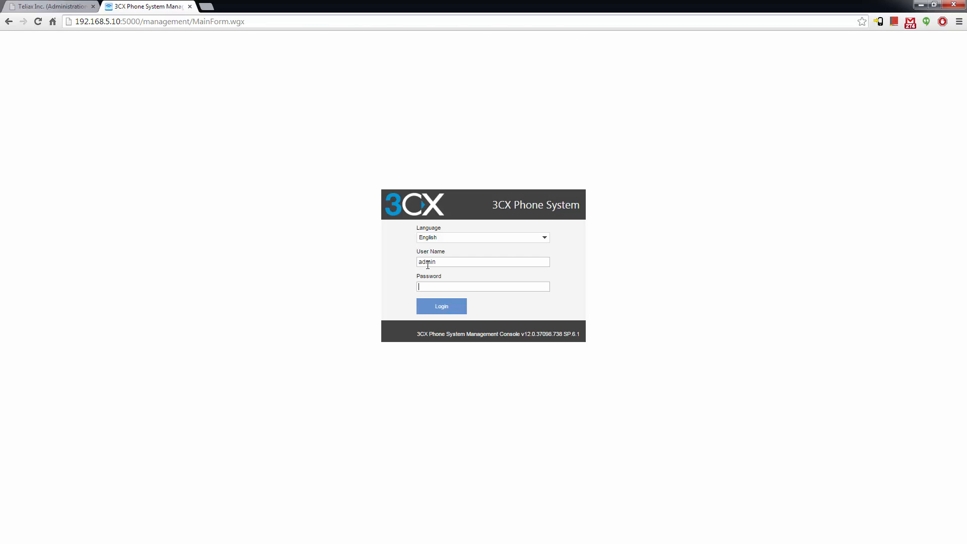
# Log in to the 3CX console and start adding a new VoIP provider
pyautogui.press('Return')
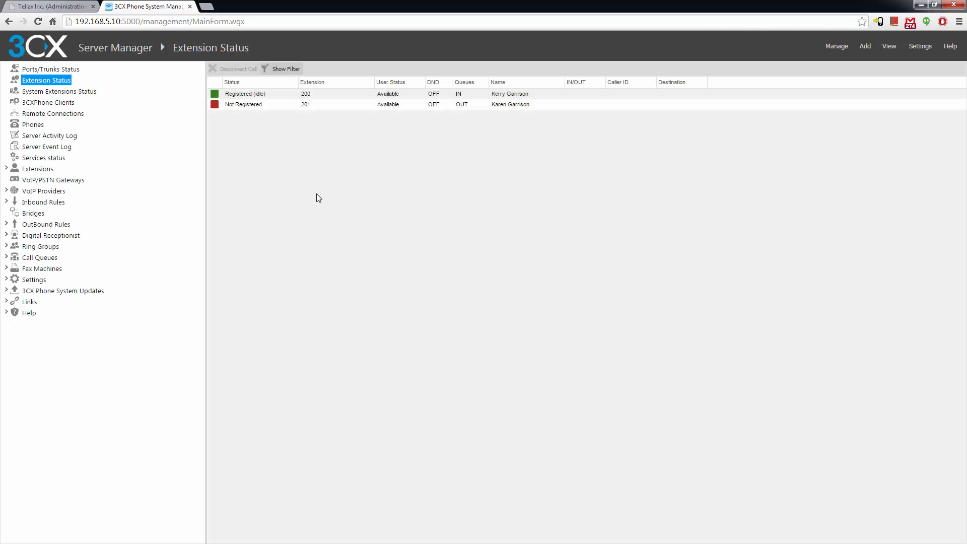
pyautogui.click(43, 192)
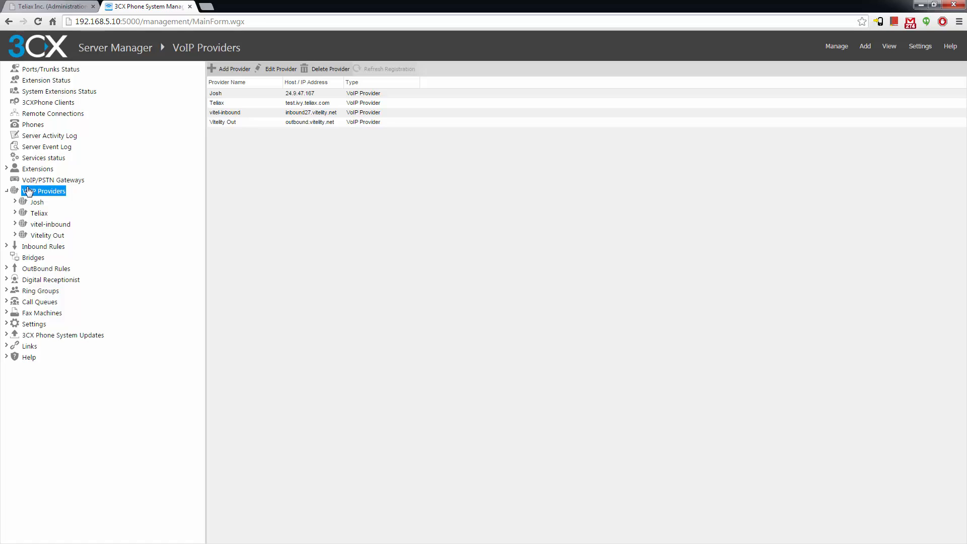
pyautogui.click(229, 70)
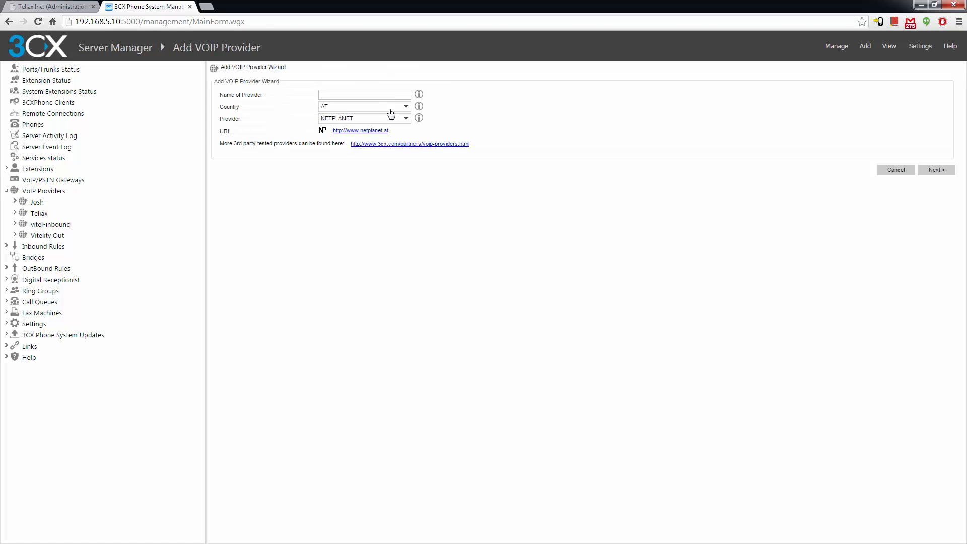
# Choose country Generic and provider Generic VoIP Provider, name it Teliax2, and continue
pyautogui.click(376, 112)
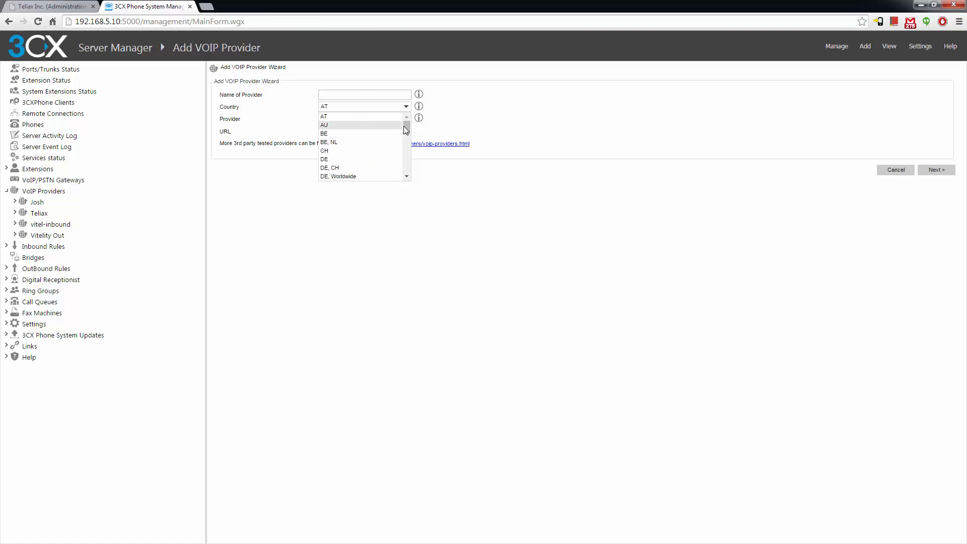
pyautogui.scroll(-1, 391, 142)
pyautogui.scroll(-3, 392, 143)
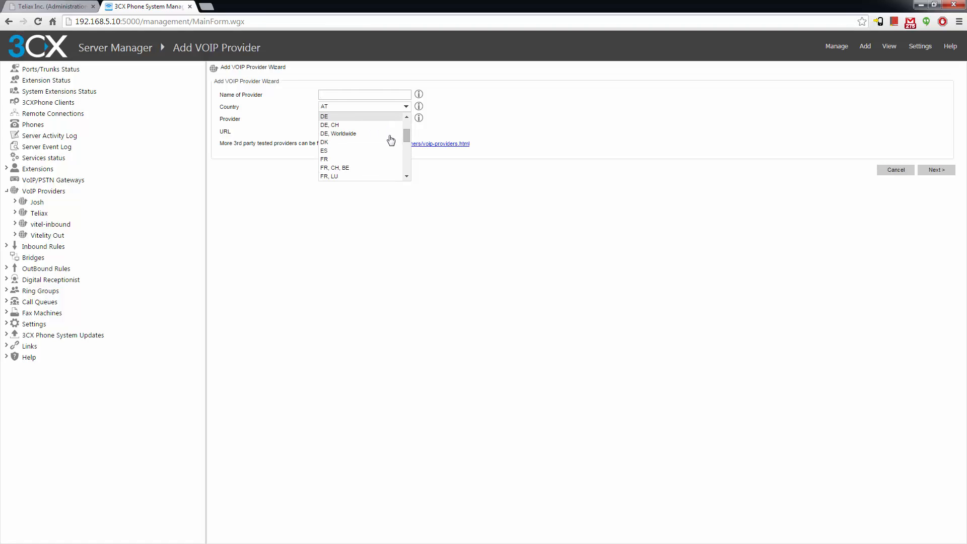
pyautogui.scroll(-3, 390, 140)
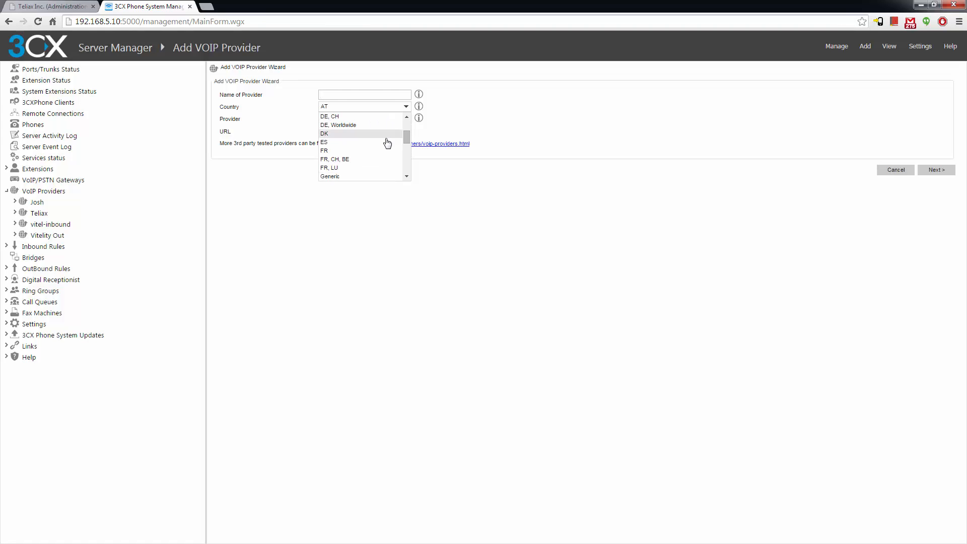
pyautogui.click(342, 176)
pyautogui.click(373, 120)
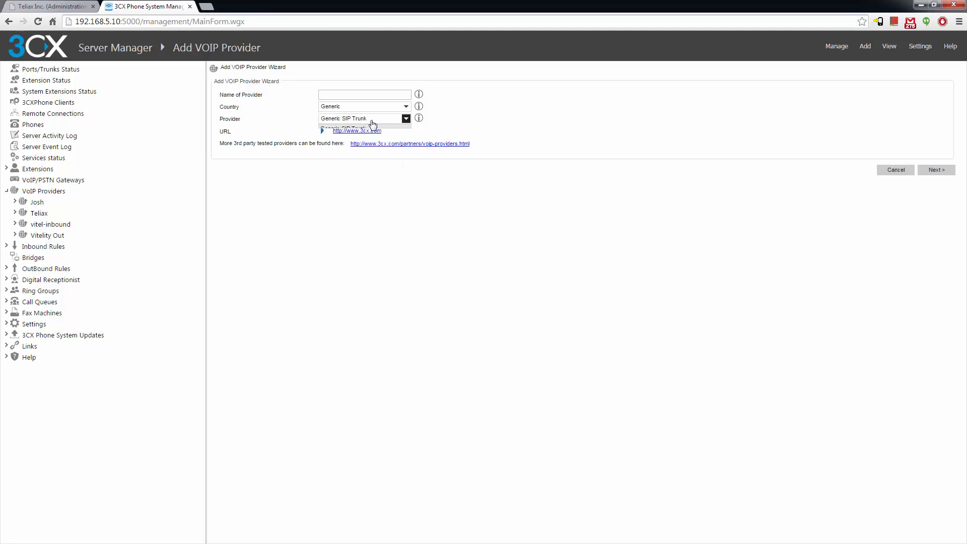
pyautogui.click(371, 137)
pyautogui.click(348, 95)
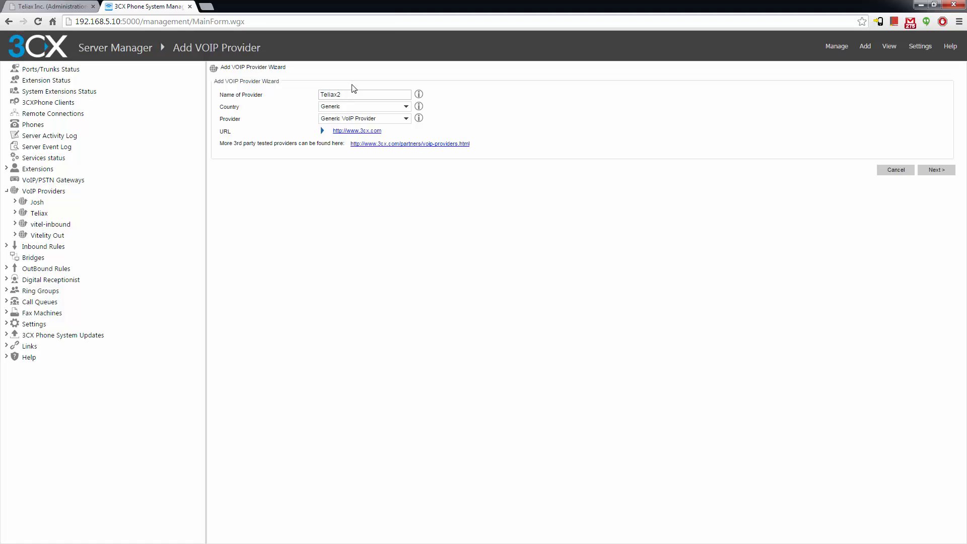
pyautogui.click(936, 170)
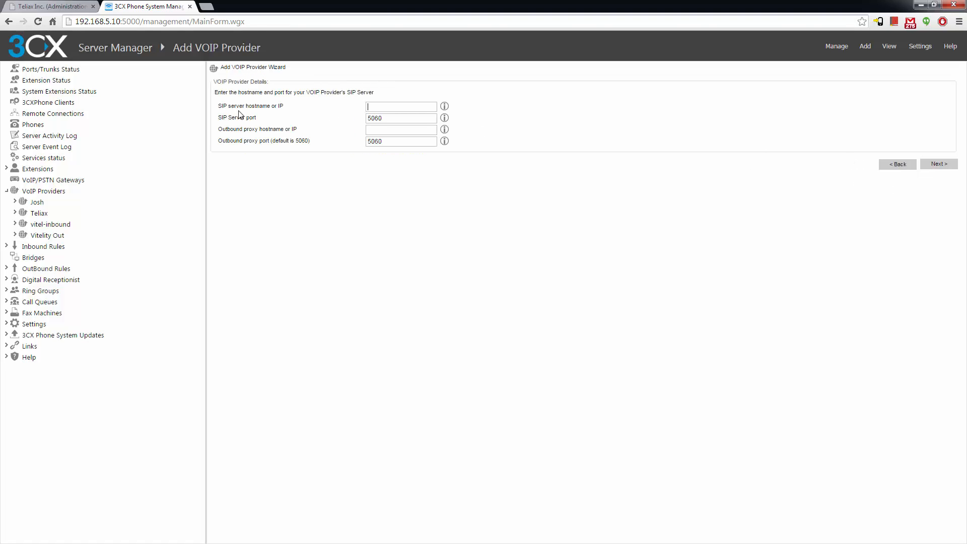
# Copy widgets.voice.t2id.com from Teliax into the SIP server field and continue
pyautogui.click(46, 7)
pyautogui.moveTo(204, 87); pyautogui.dragTo(303, 86)
pyautogui.hotkey('ctrl', 'c')
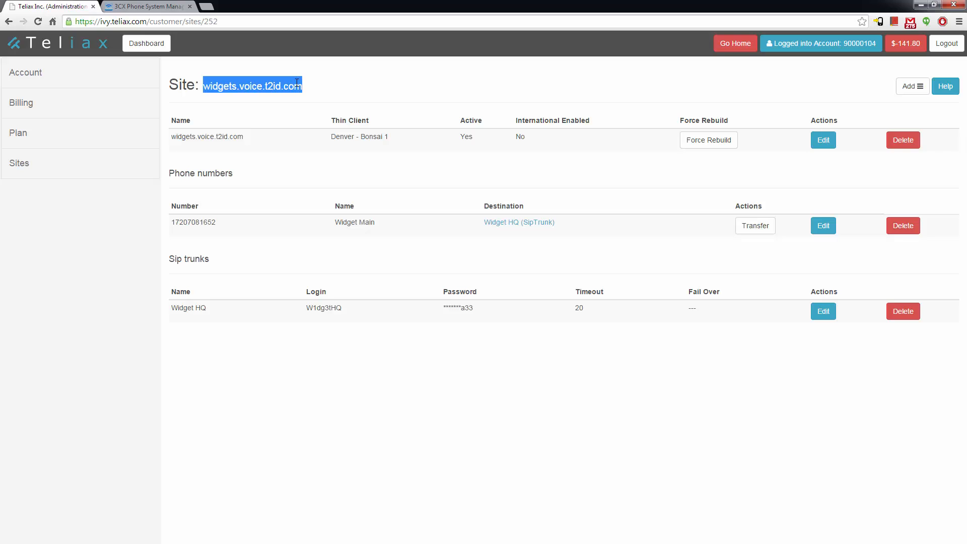
pyautogui.click(151, 6)
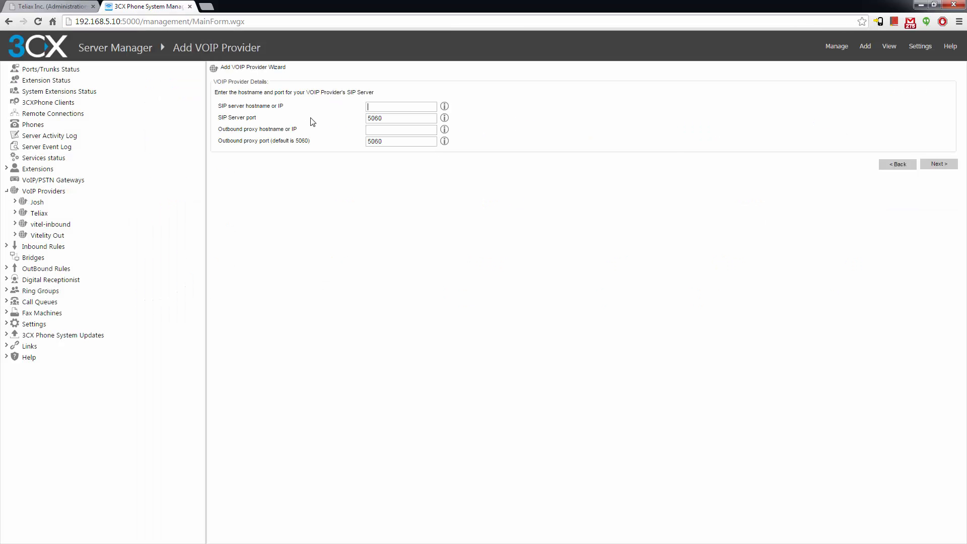
pyautogui.hotkey('ctrl', 'v')
pyautogui.click(940, 165)
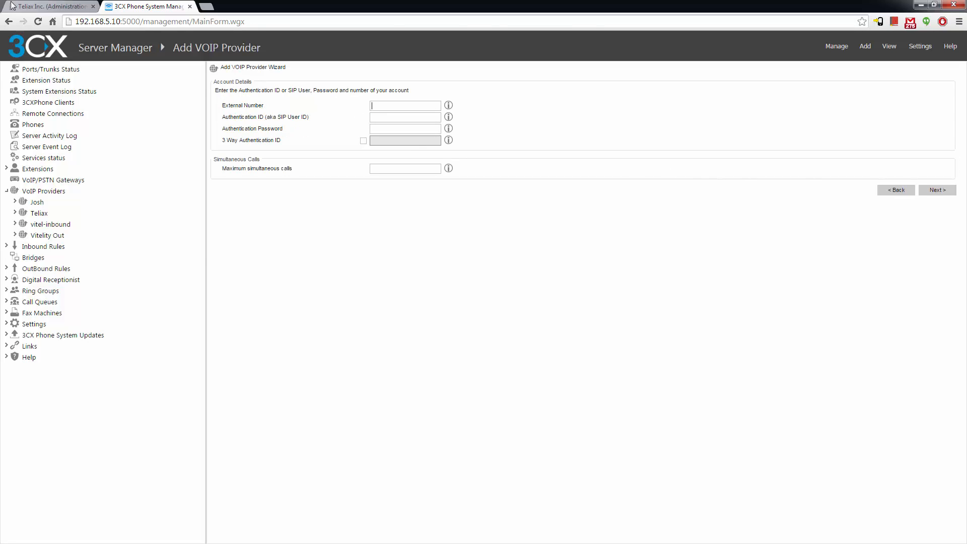
# Copy the Widget Main phone number from Teliax into the external number field
pyautogui.click(55, 6)
pyautogui.click(20, 165)
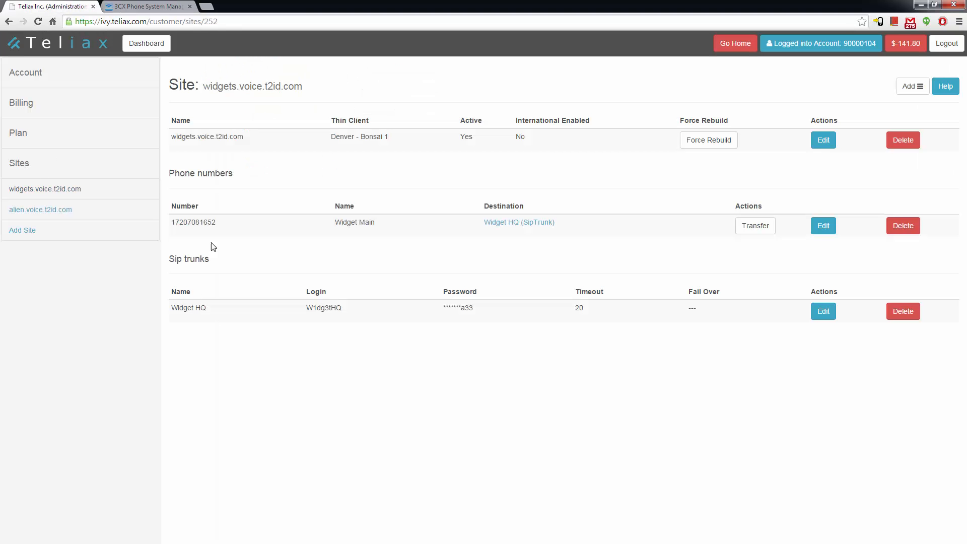
pyautogui.moveTo(177, 220); pyautogui.dragTo(210, 222)
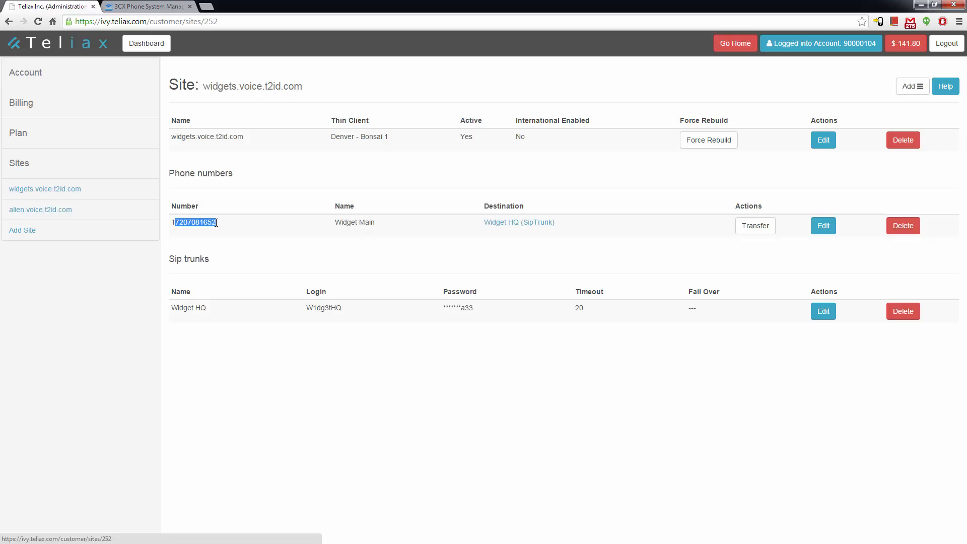
pyautogui.click(152, 7)
pyautogui.click(406, 106)
pyautogui.hotkey('ctrl', 'v')
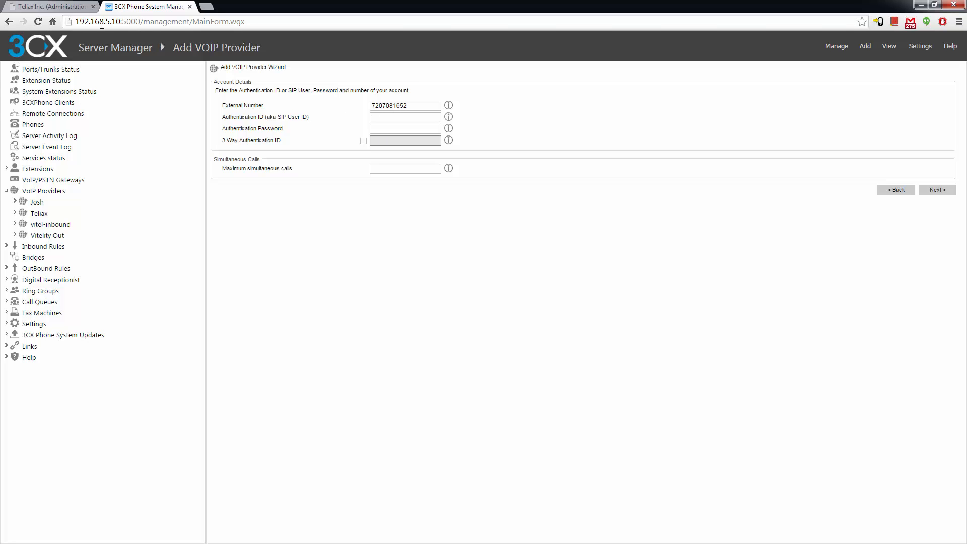
# Copy the Widget HQ trunk login into authentication ID and grab the trunk password
pyautogui.click(61, 8)
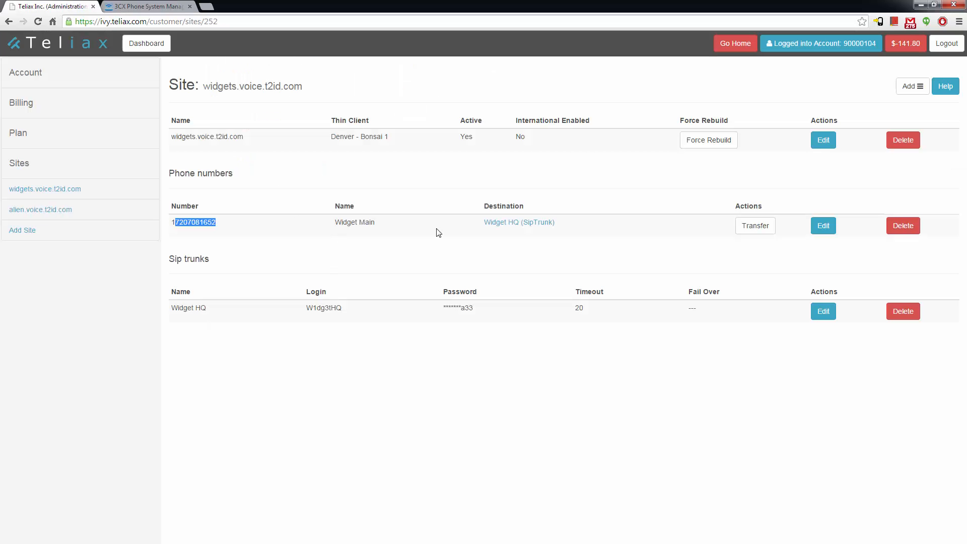
pyautogui.click(822, 312)
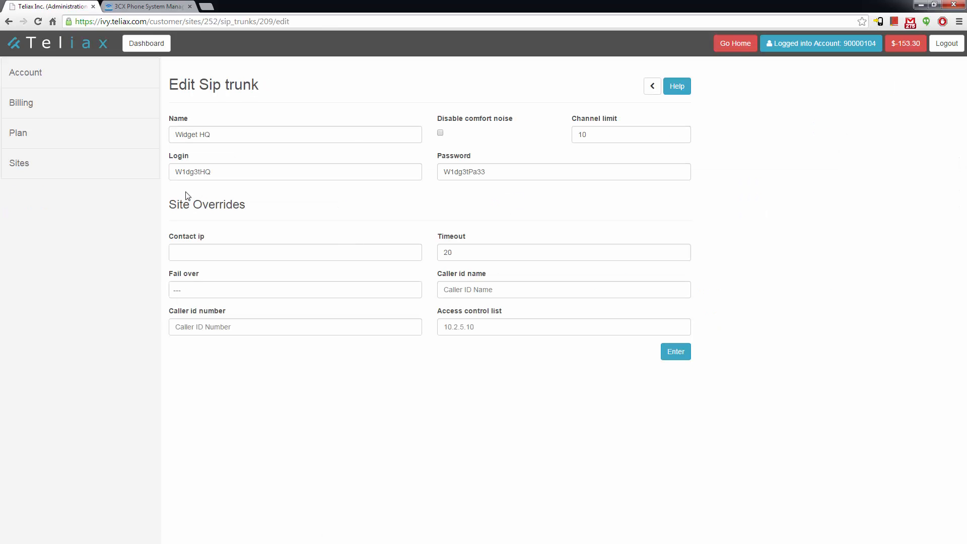
pyautogui.doubleClick(194, 174)
pyautogui.hotkey('ctrl', 'c')
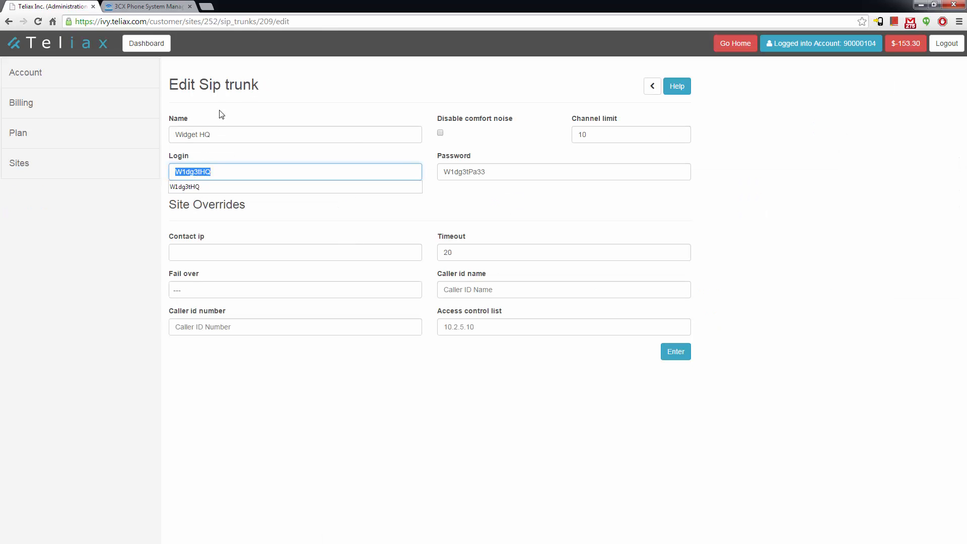
pyautogui.click(165, 6)
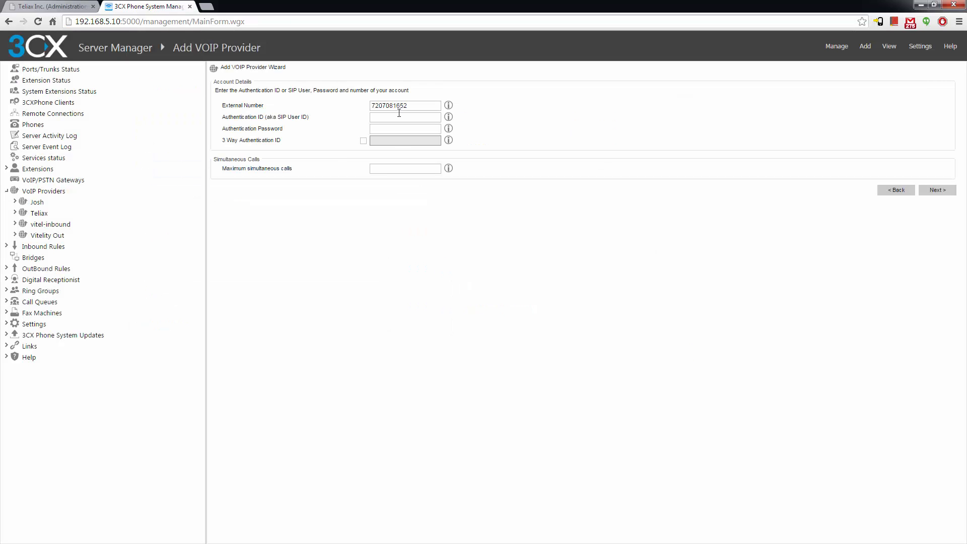
pyautogui.hotkey('ctrl', 'v')
pyautogui.click(64, 10)
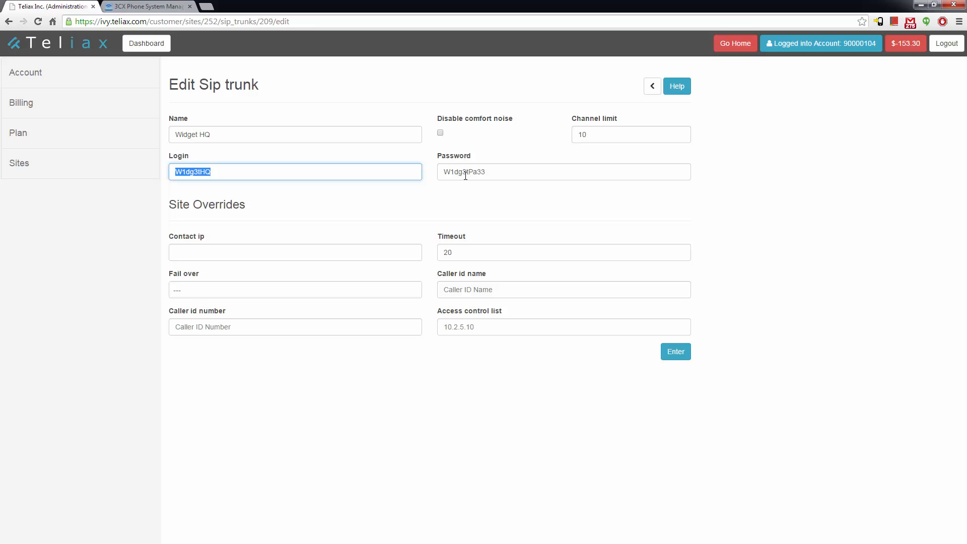
pyautogui.doubleClick(465, 175)
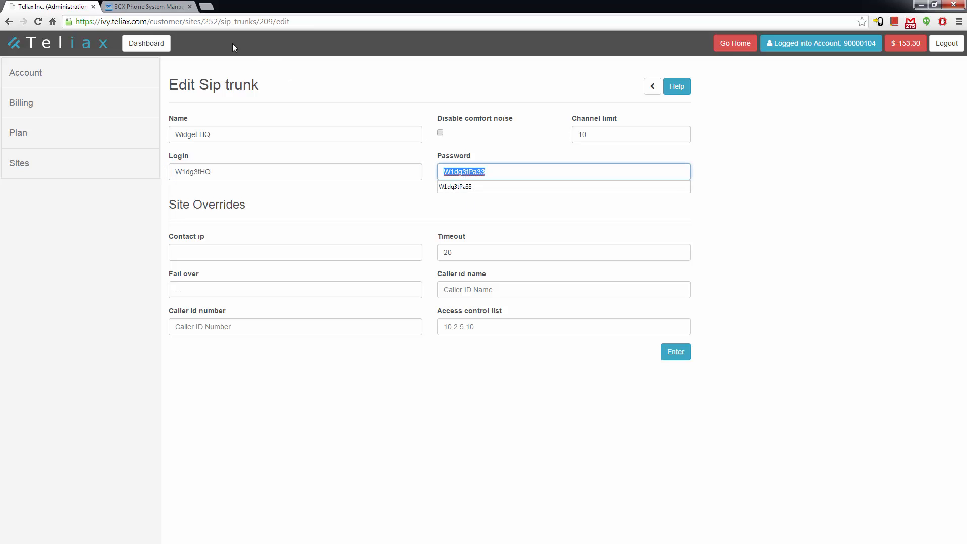
pyautogui.click(161, 7)
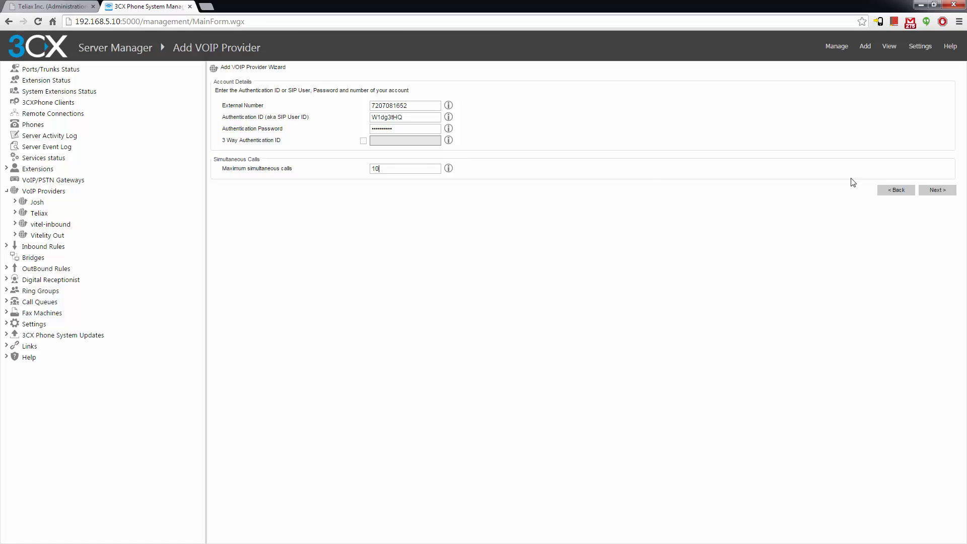
# Accept the account details and the office-hours routing defaults
pyautogui.click(936, 192)
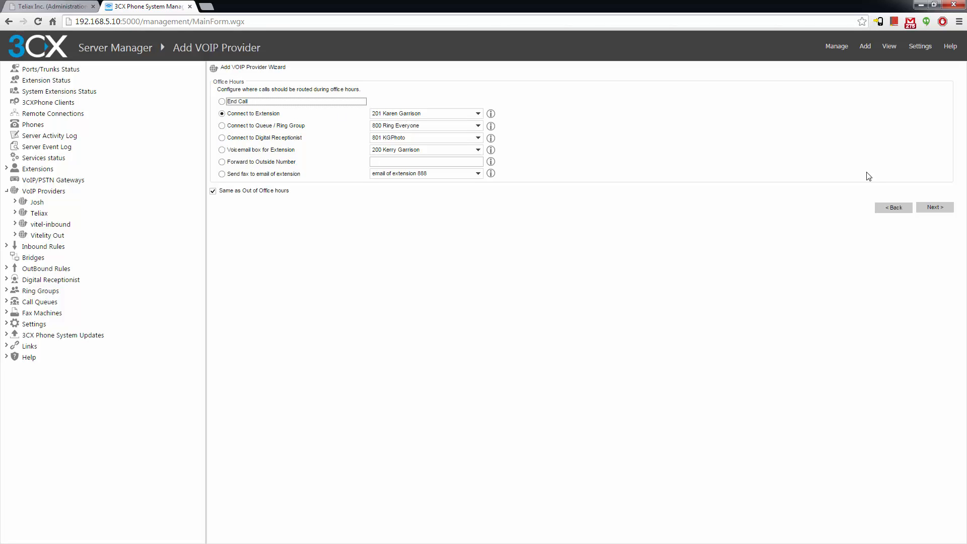
pyautogui.click(935, 208)
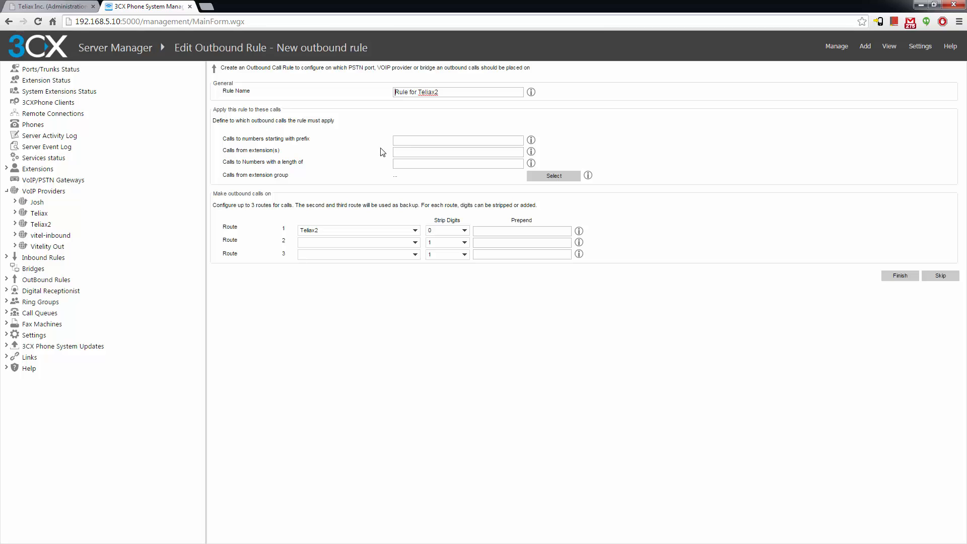
# Set the Teliax2 rule to match number lengths 7,10,11 and finish
pyautogui.press('Tab')
pyautogui.write('7,10,11')
pyautogui.click(898, 276)
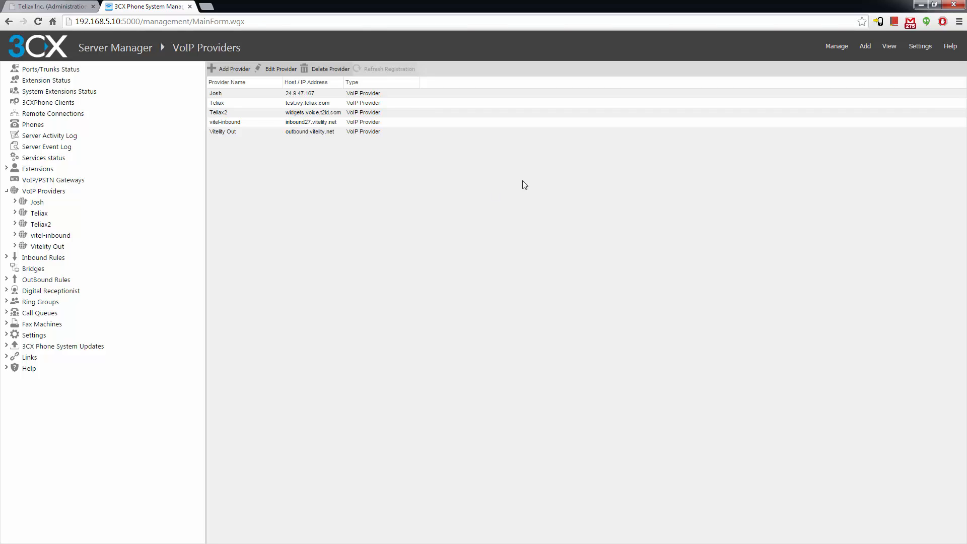
# Move 'Rule for Teliax2' up four places so it heads the OutBound Rules list
pyautogui.click(222, 114)
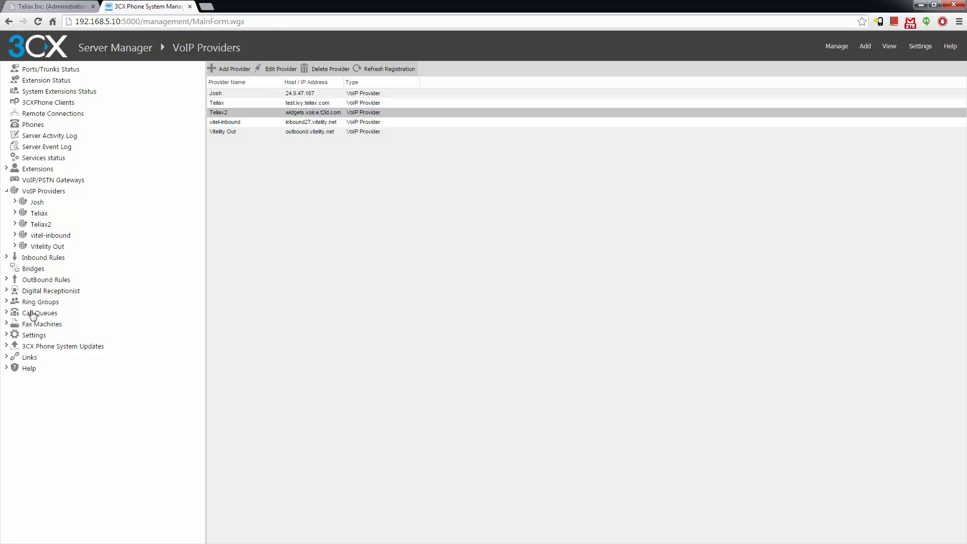
pyautogui.click(47, 280)
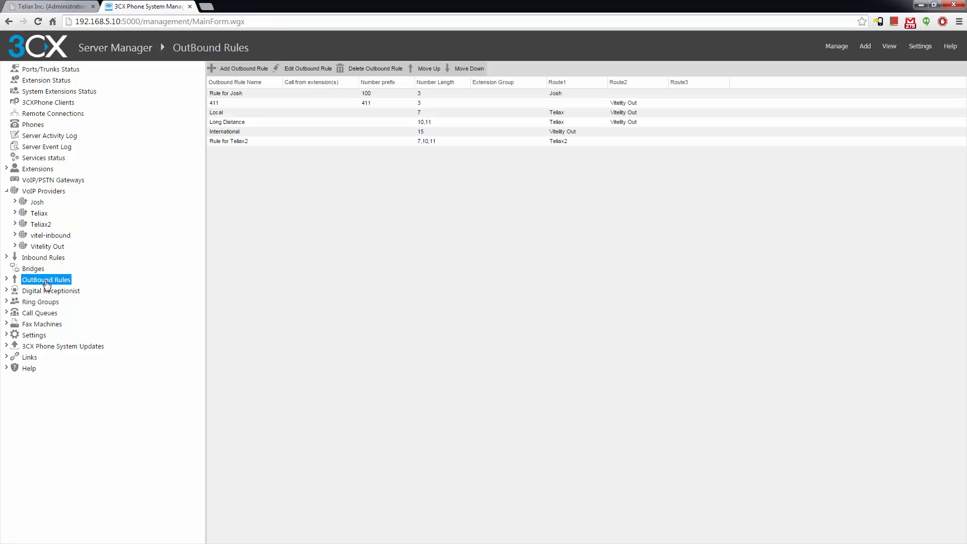
pyautogui.click(239, 143)
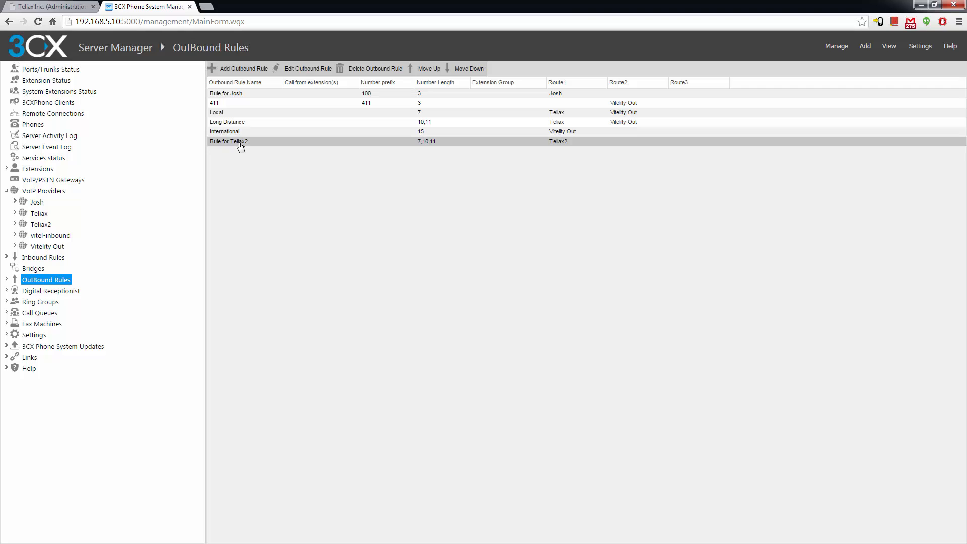
pyautogui.click(430, 68)
pyautogui.click(429, 69)
pyautogui.click(430, 69)
pyautogui.click(430, 69)
pyautogui.click(429, 68)
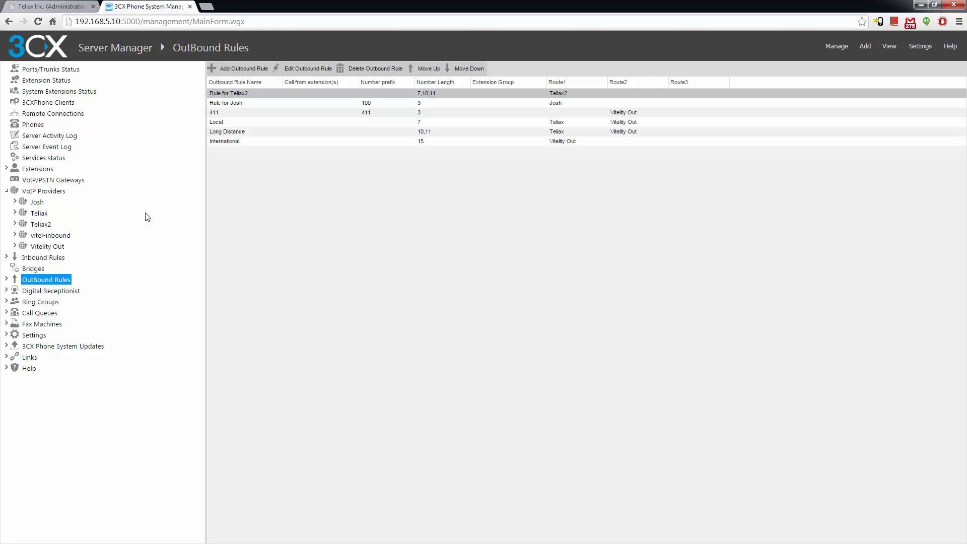
# Compare the 3CX outbound rules with the Teliax trunk, ending on the Widget HQ Edit Sip trunk page
pyautogui.click(56, 5)
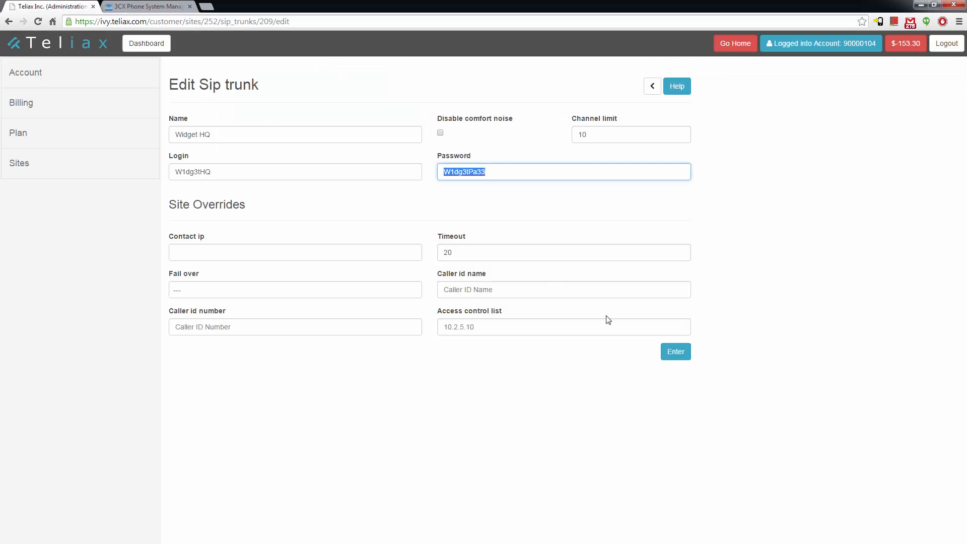
pyautogui.click(149, 6)
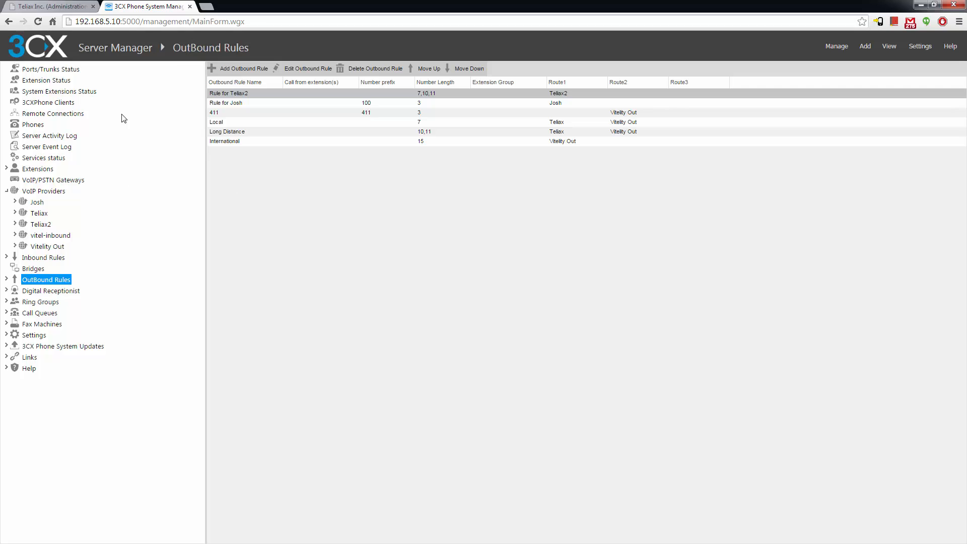
pyautogui.click(56, 7)
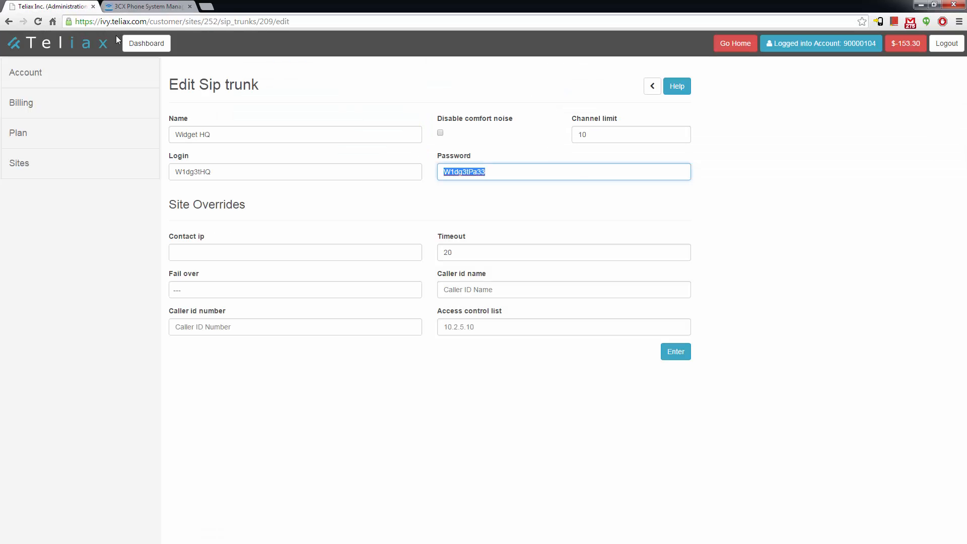